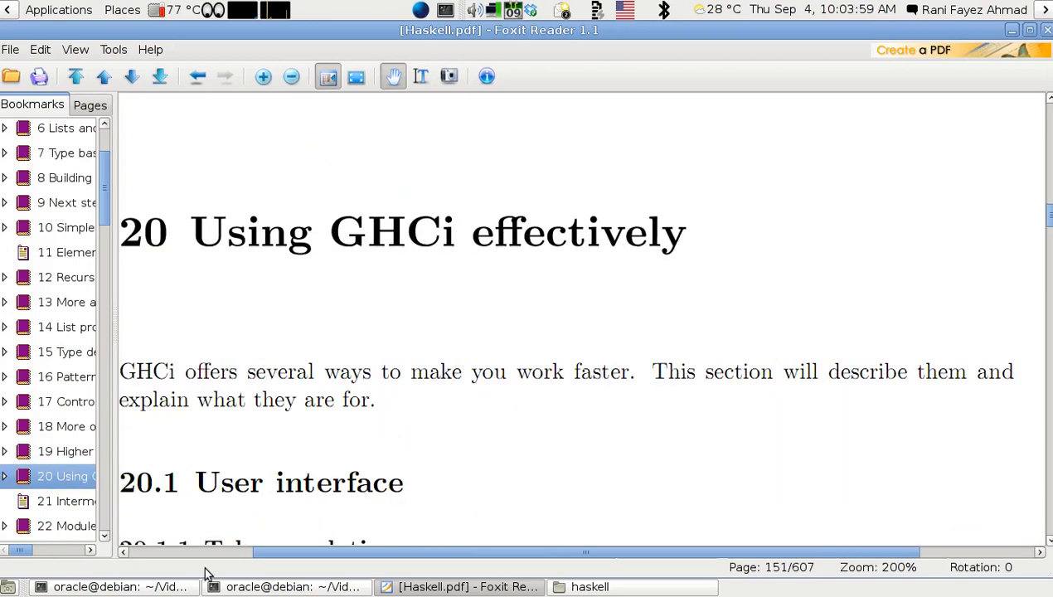
Scroll Haskell.pdf until section 20.1.1 Tab completion and its explanation are visible.
click(197, 553)
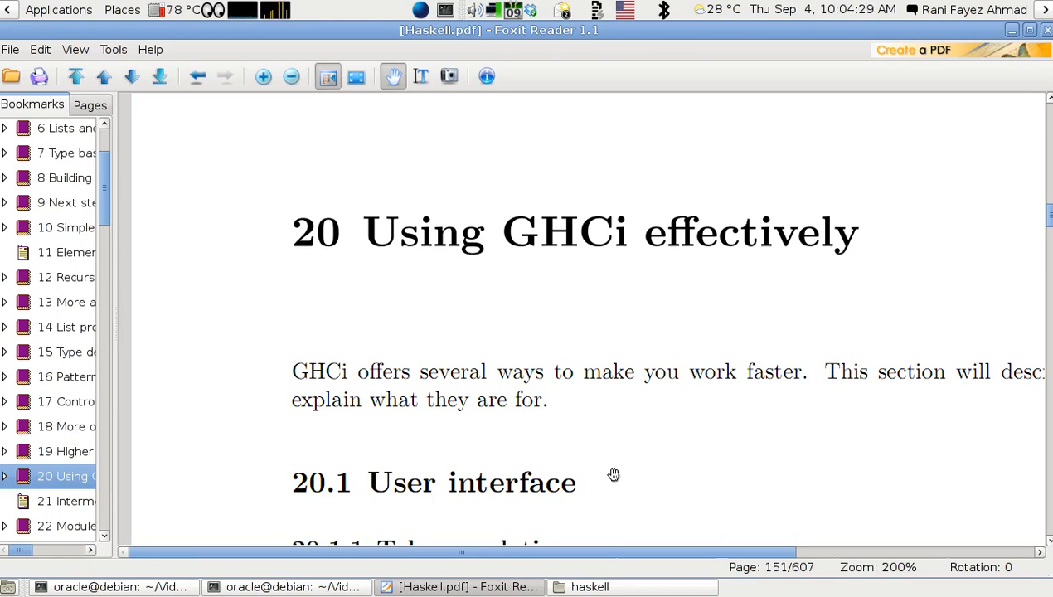
drag(619, 493, 674, 346)
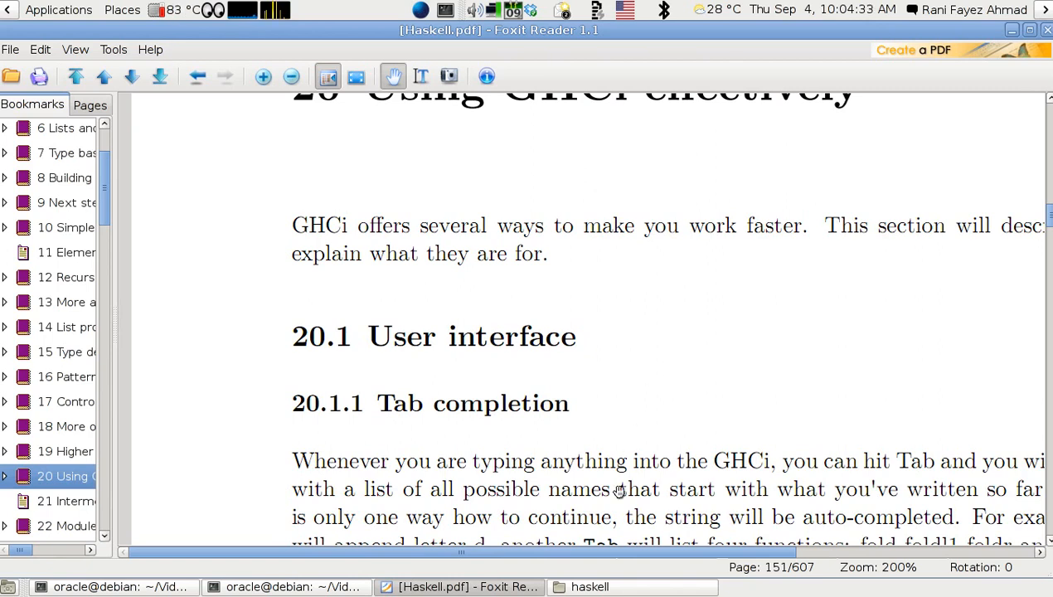
drag(619, 491, 710, 306)
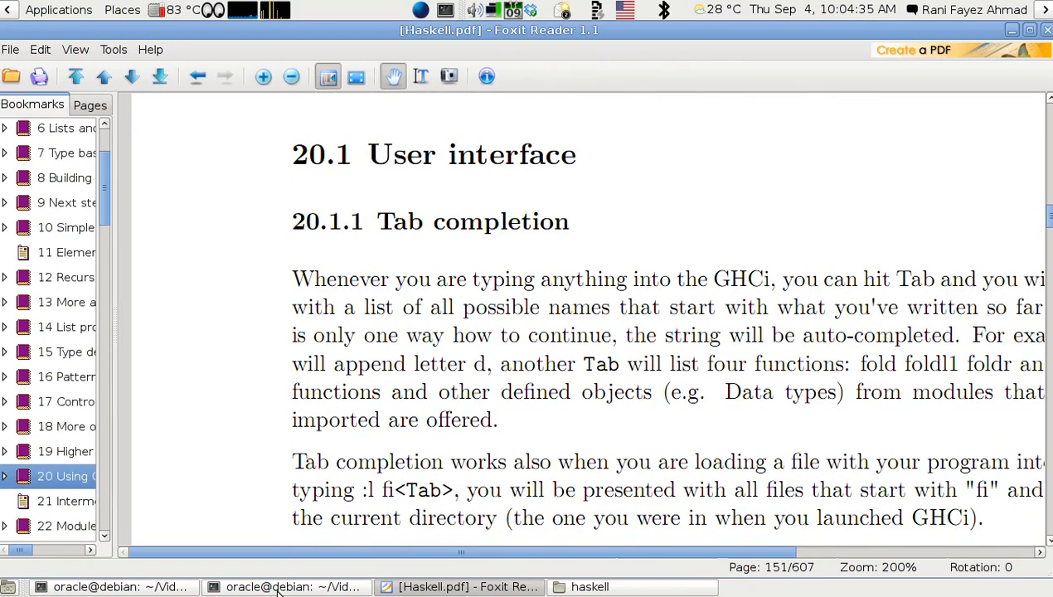
Start ghci in the terminal and define let aStudent x = x+1.
click(68, 587)
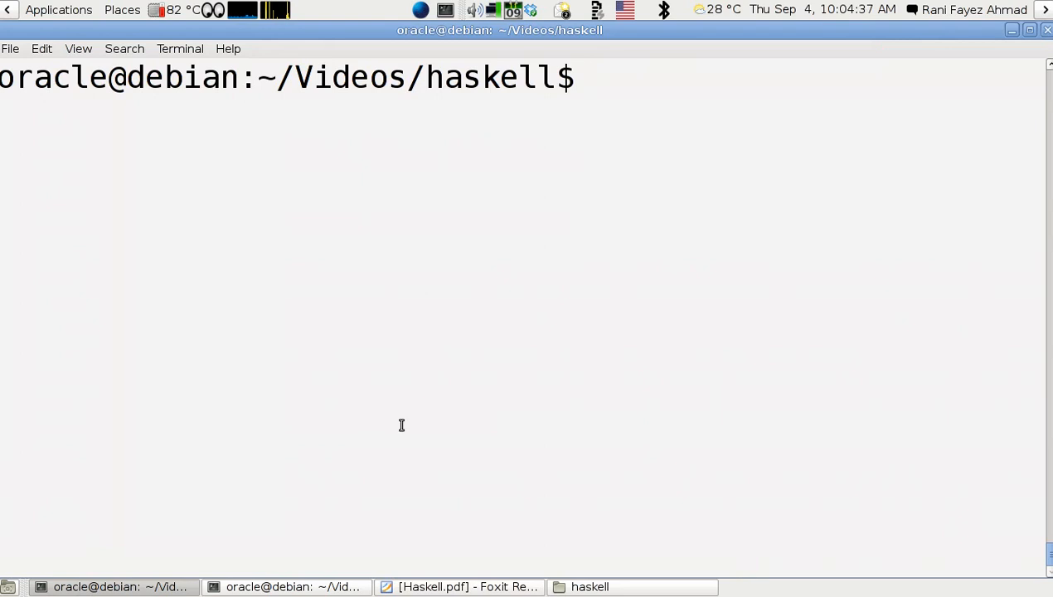
text(ghci)
key(Return)
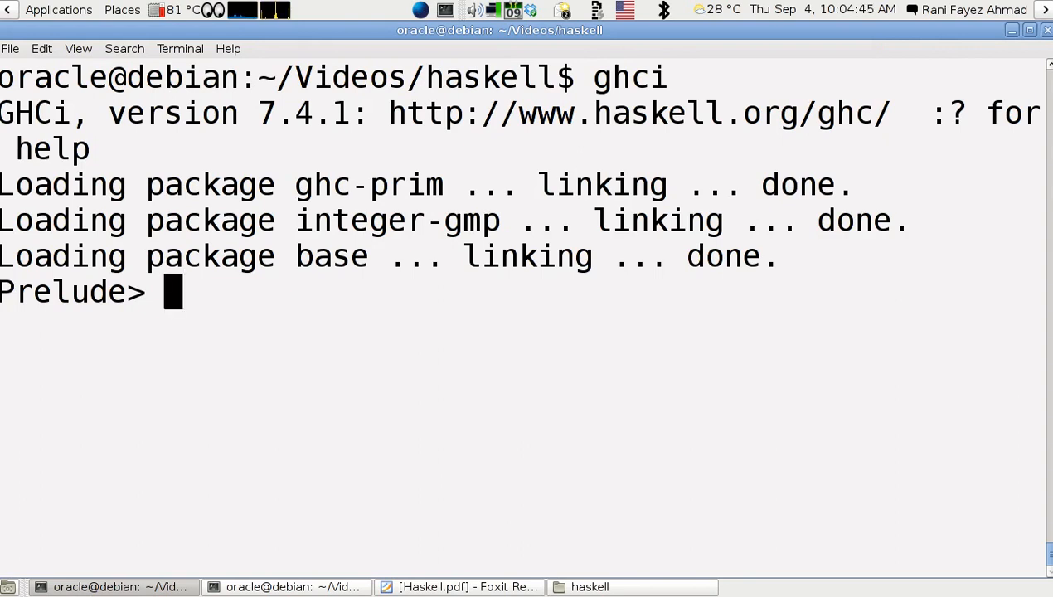
text(let )
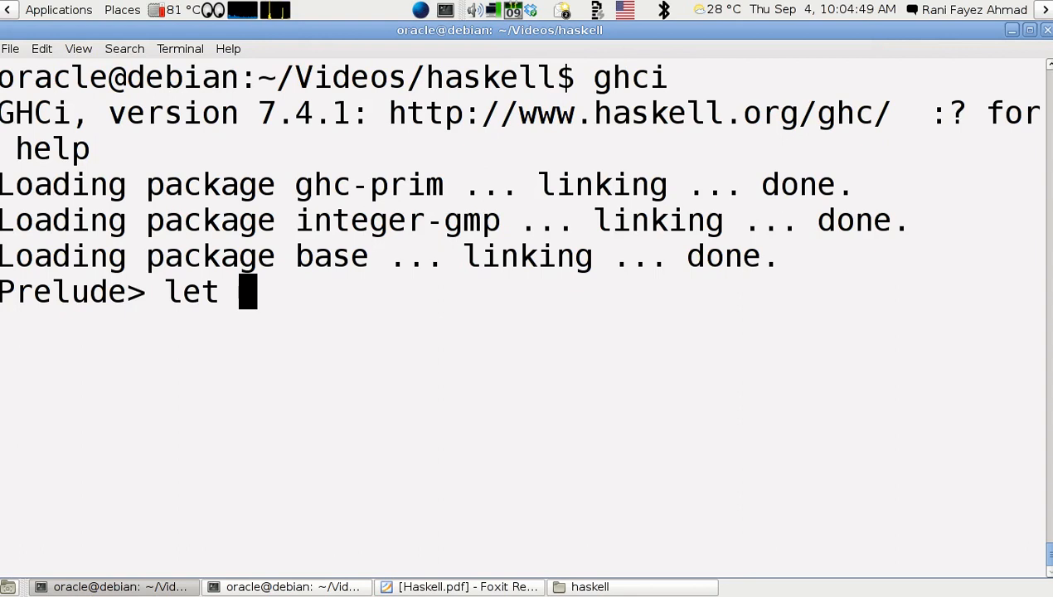
text(aStudent=)
key(BackSpace)
text(x = )
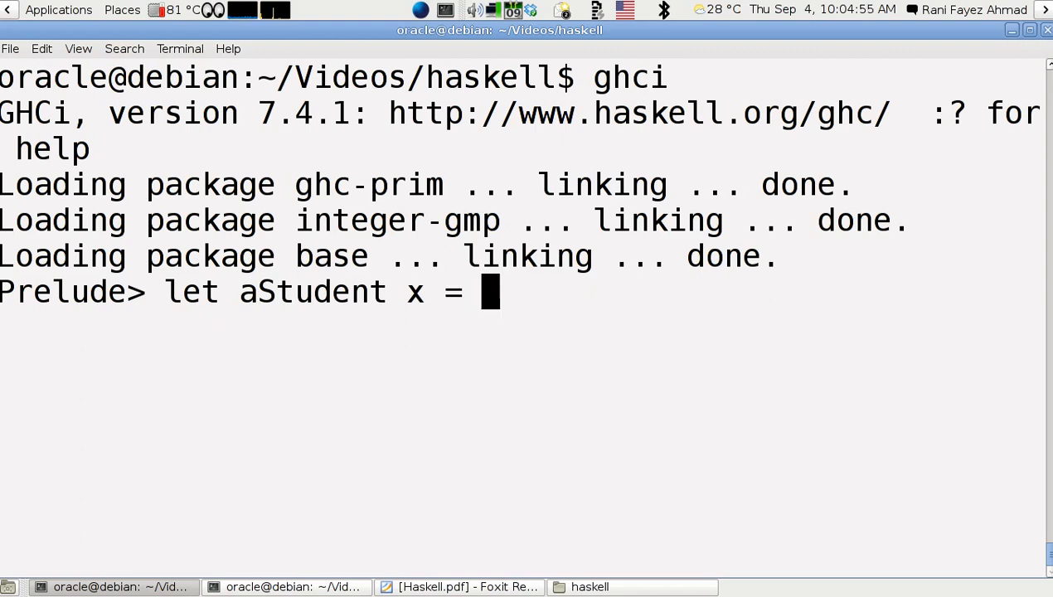
text(x+1)
key(Return)
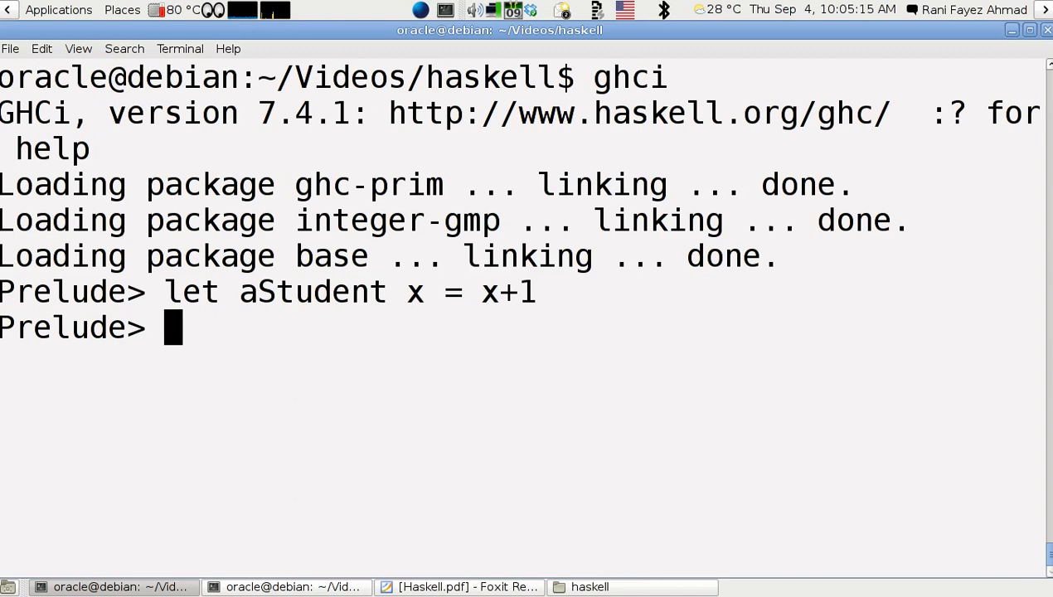
text(aS)
Evaluate aStudent 3 using tab completion on the name, getting 4.
key(Tab)
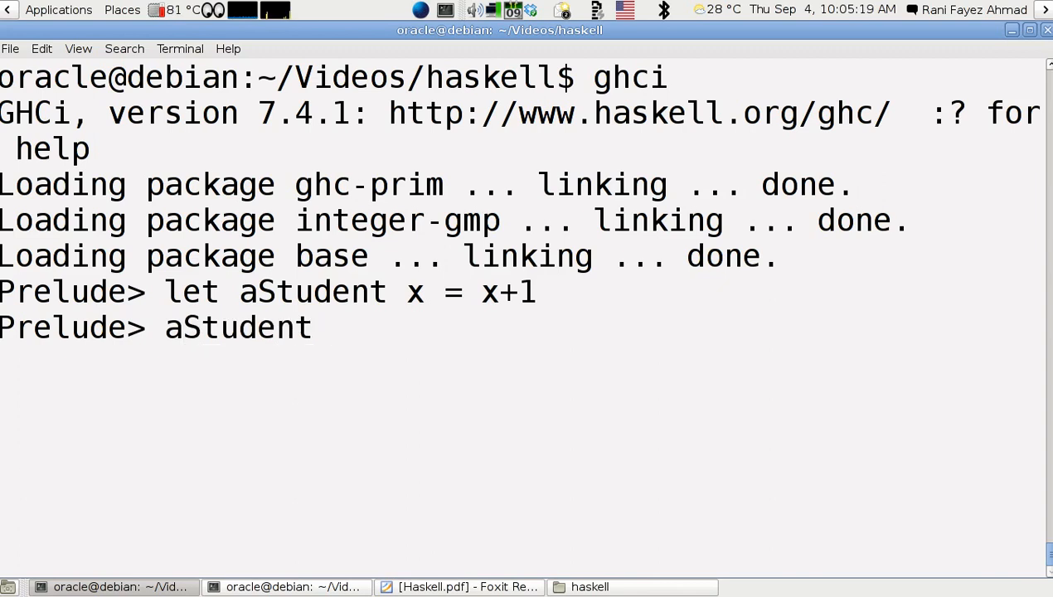
key(BackSpace)
key(BackSpace)
key(BackSpace)
key(BackSpace)
key(BackSpace)
key(BackSpace)
key(BackSpace)
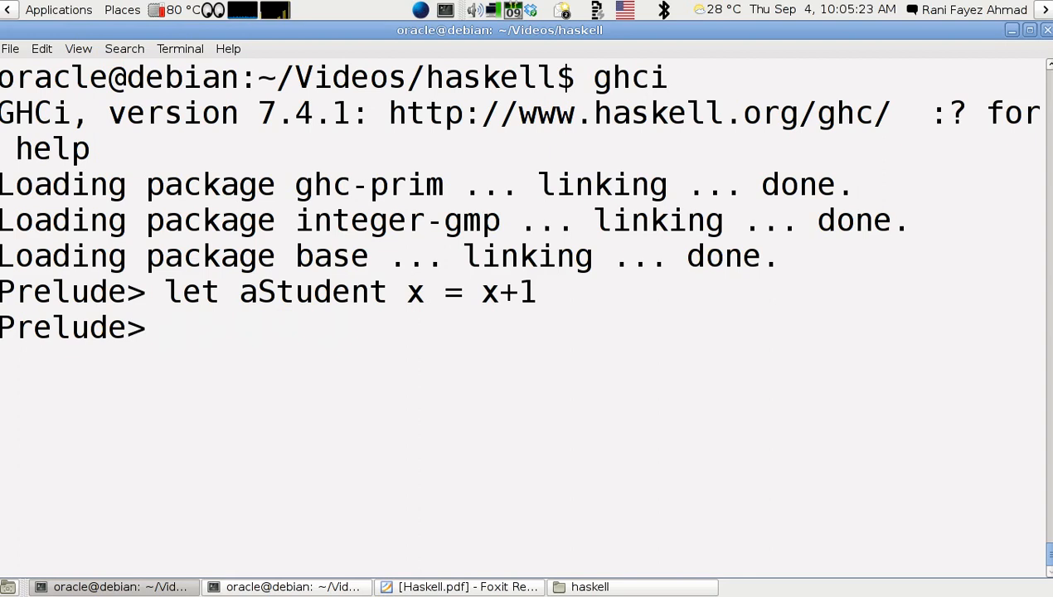
text(aStudent )
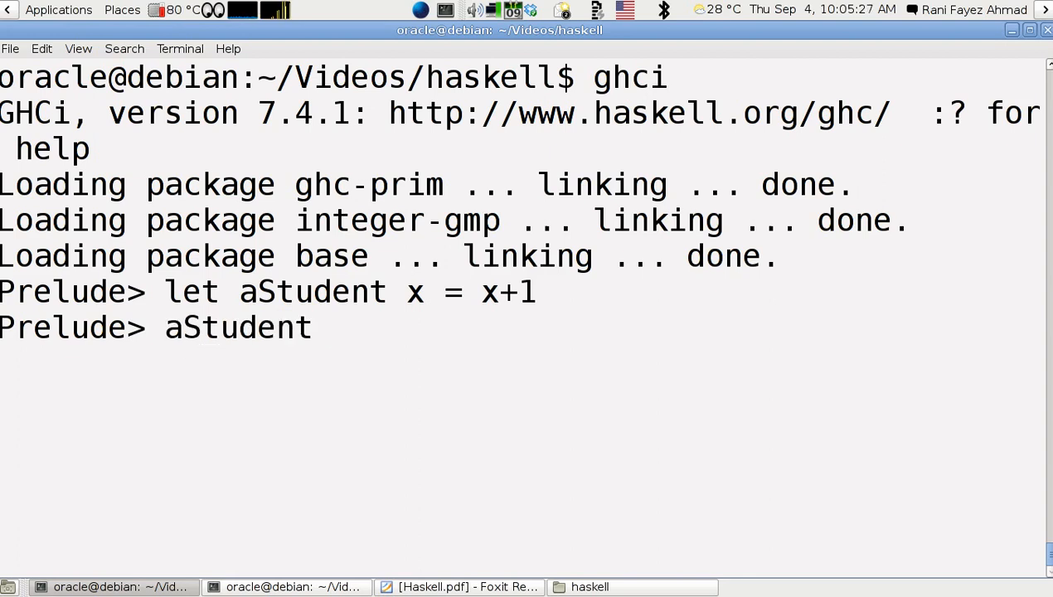
text(3)
key(Return)
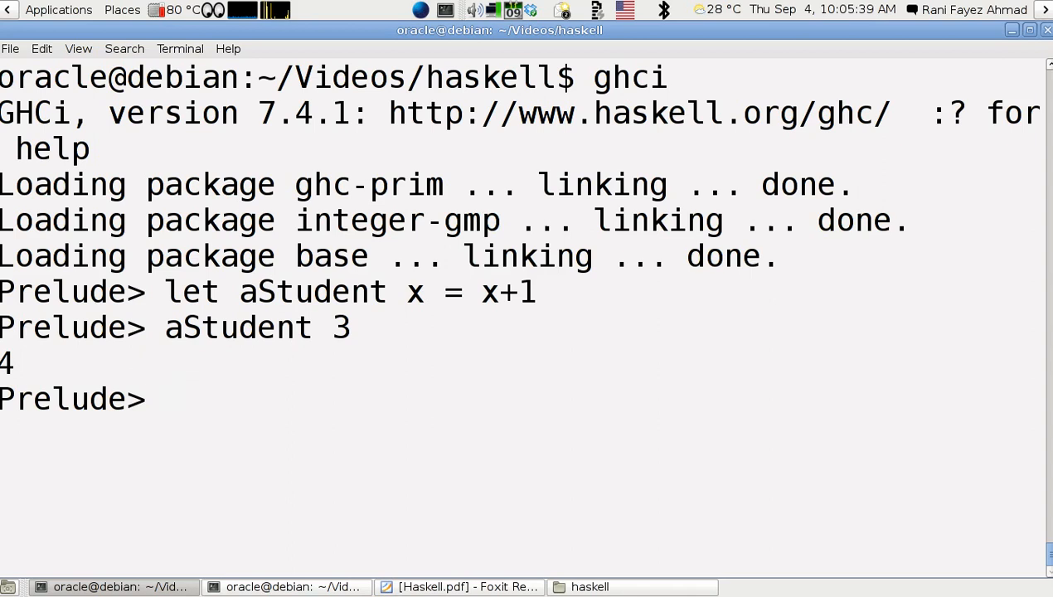
Show the 20.1.2 colon commands section in the PDF, then minimise the reader back to GHCi.
key(alt+Tab)
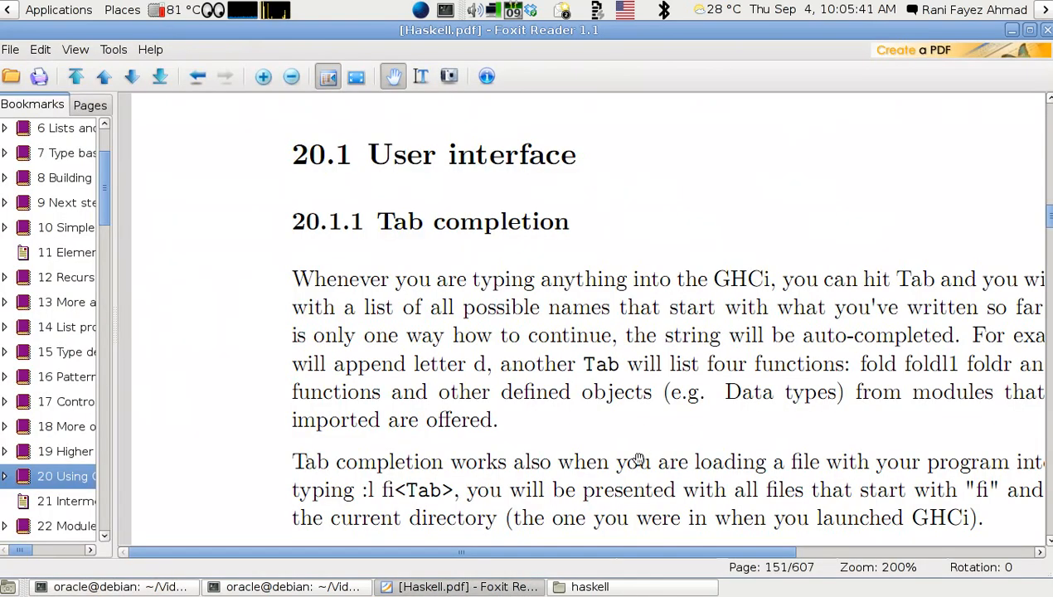
scroll(639, 458, down, 2)
scroll(639, 459, down, 5)
scroll(638, 458, down, 3)
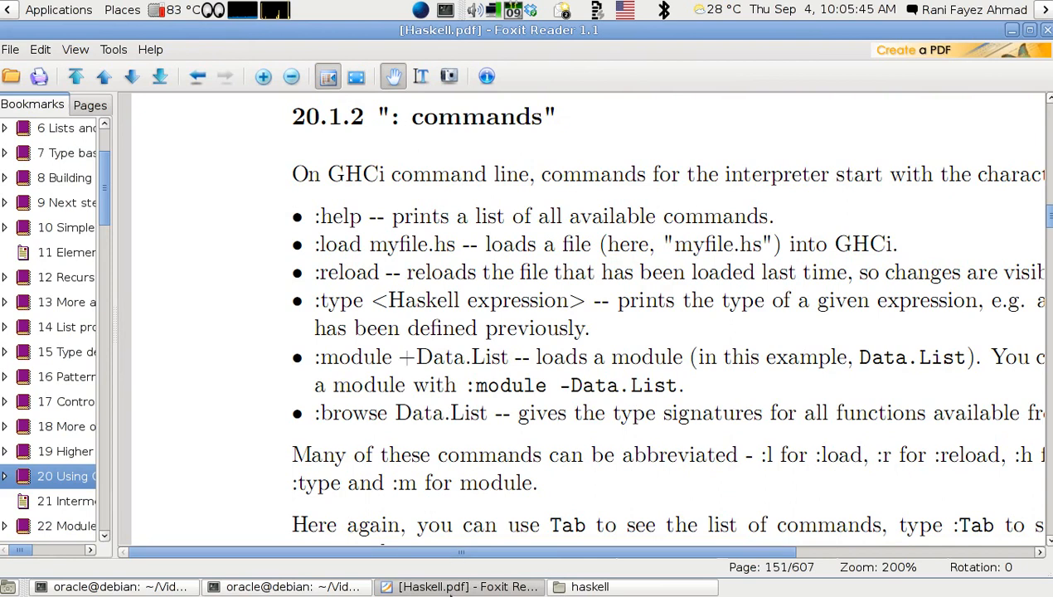
click(452, 587)
text(:)
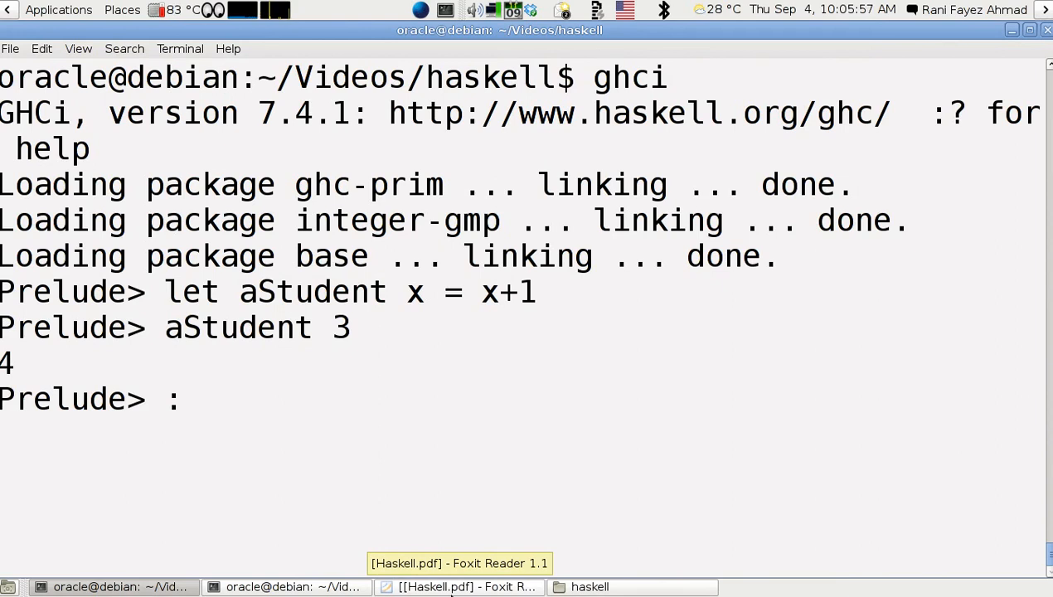
Tab-complete a lone colon to list every GHCi command from :? through :unset.
key(Tab)
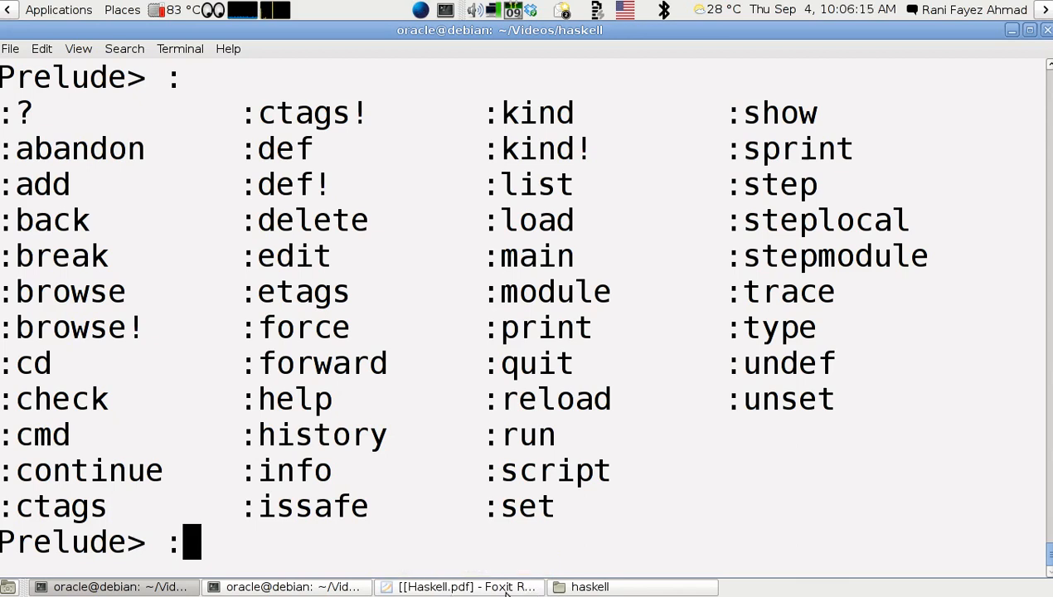
click(452, 589)
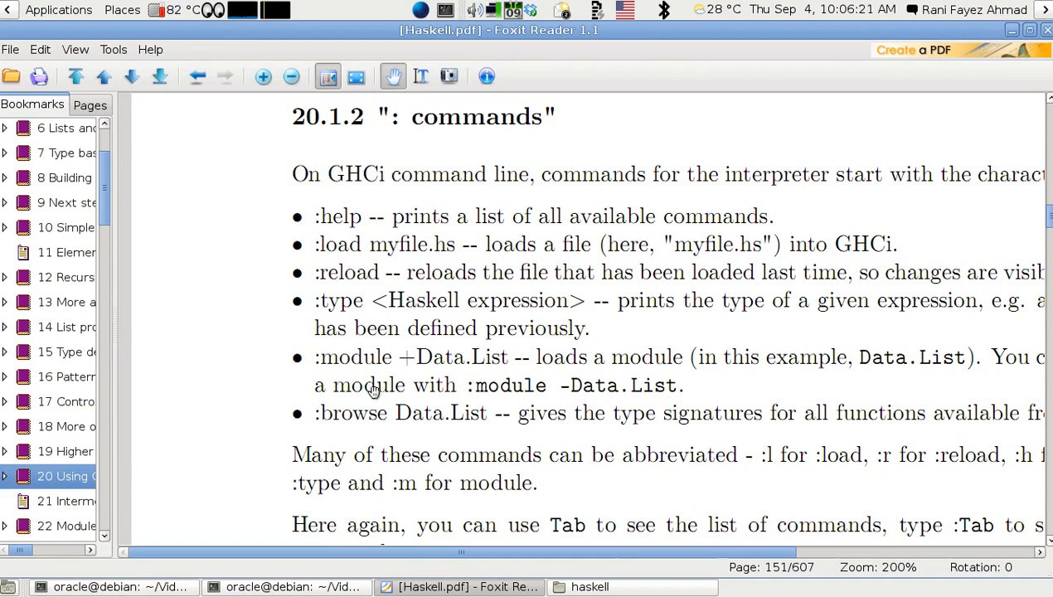
Run :load v.hs via tab completion; it fails with Not in scope errors and no modules loaded.
click(446, 587)
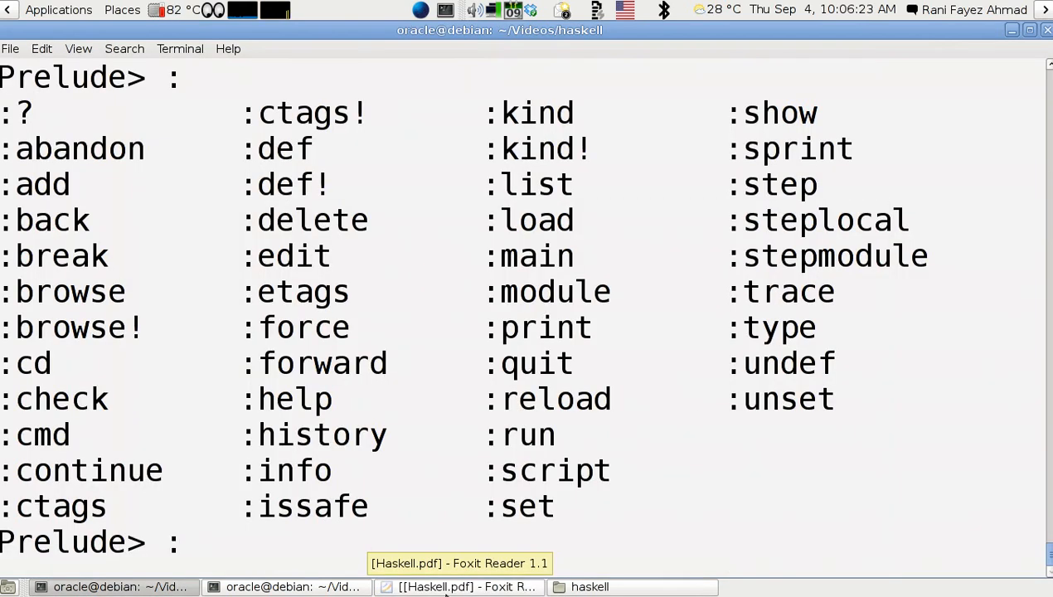
text(l)
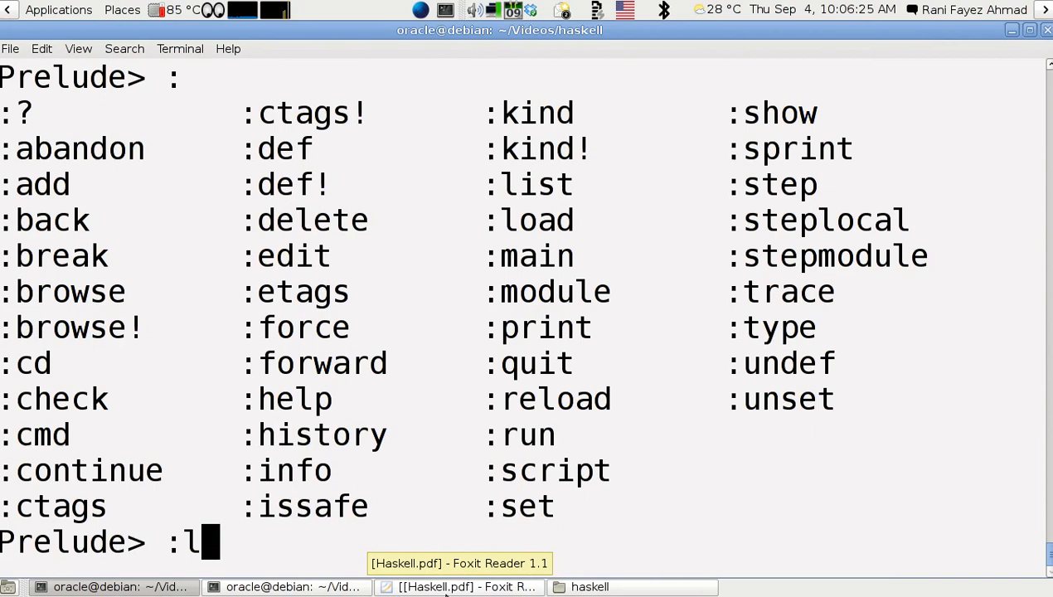
text(o)
key(Tab)
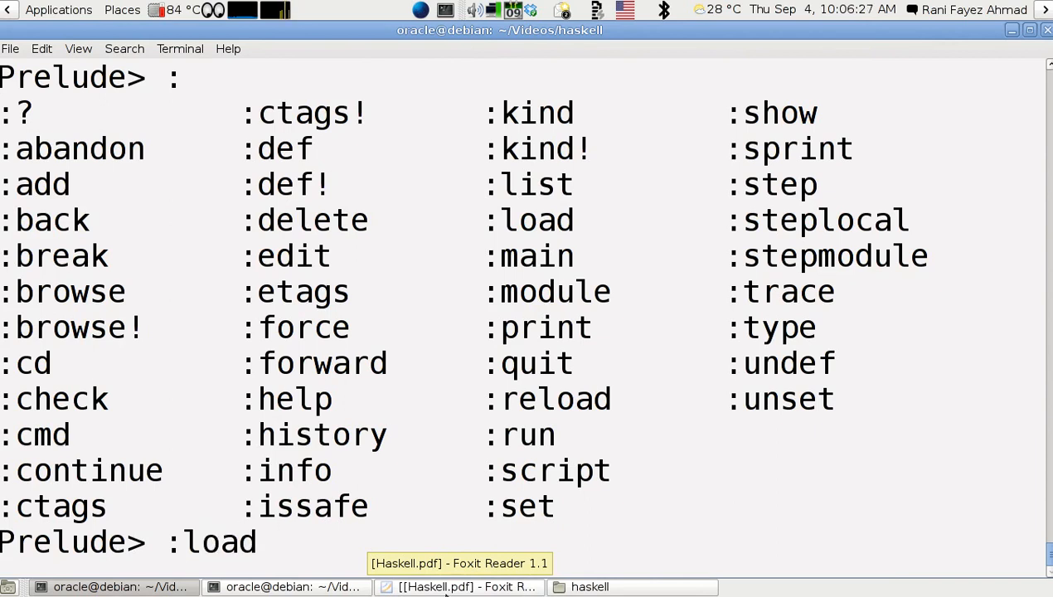
text(v)
text(.)
key(Tab)
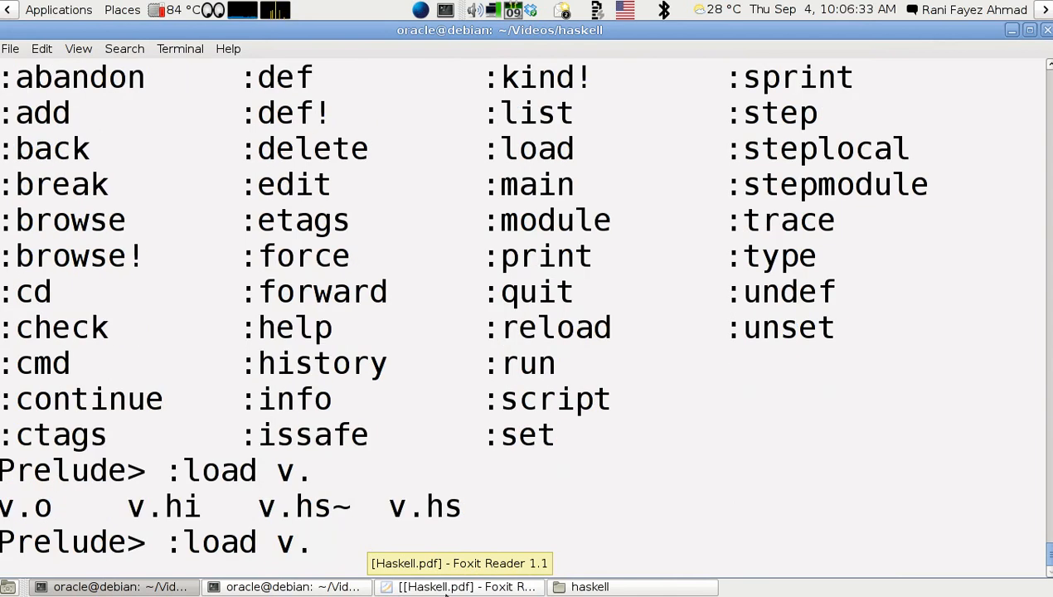
text(h)
key(Tab)
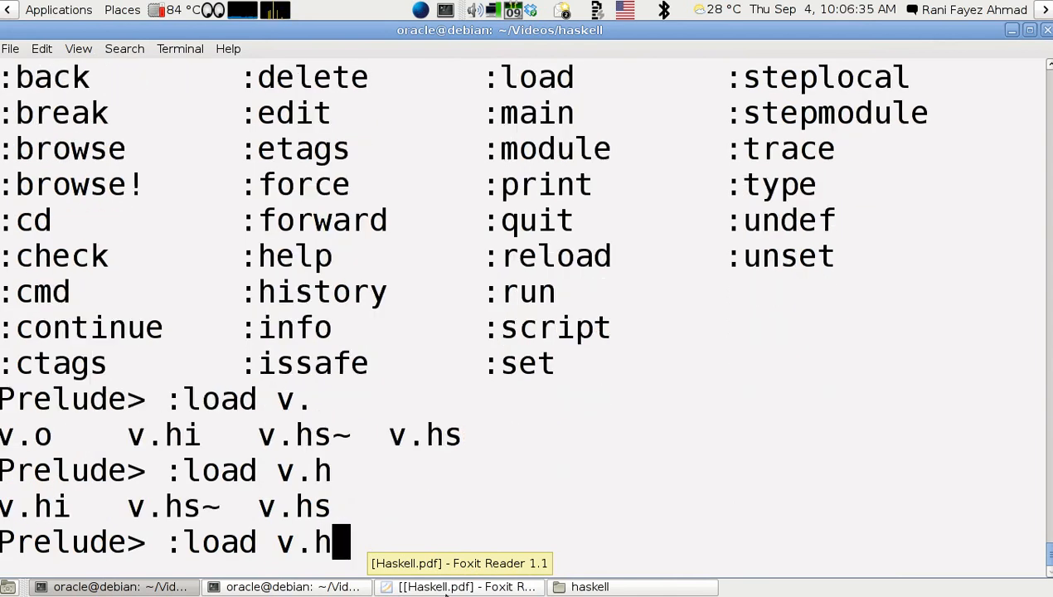
text(s)
key(Tab)
key(Return)
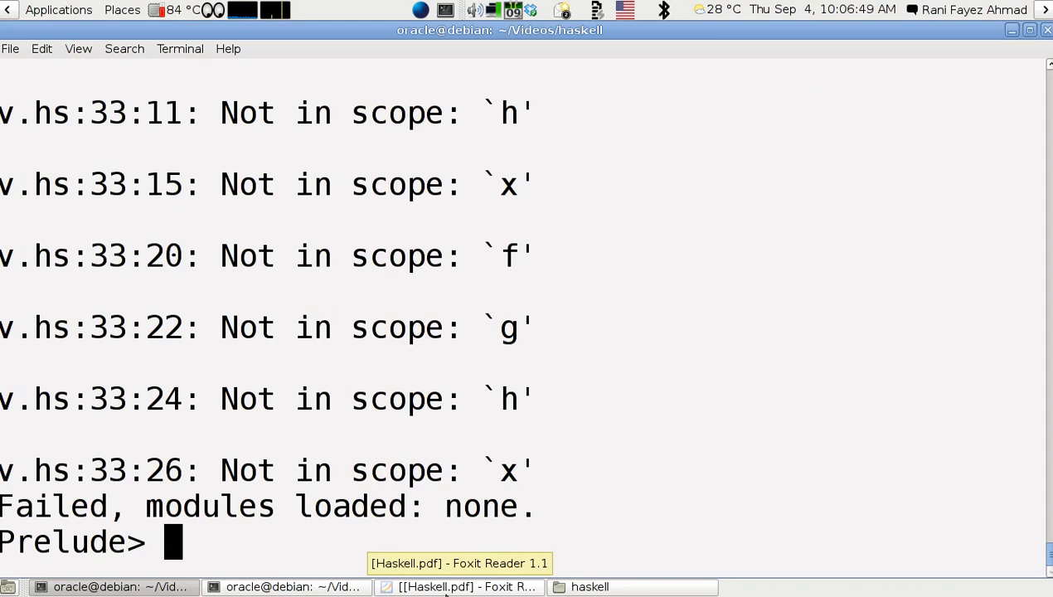
text(a)
text(S)
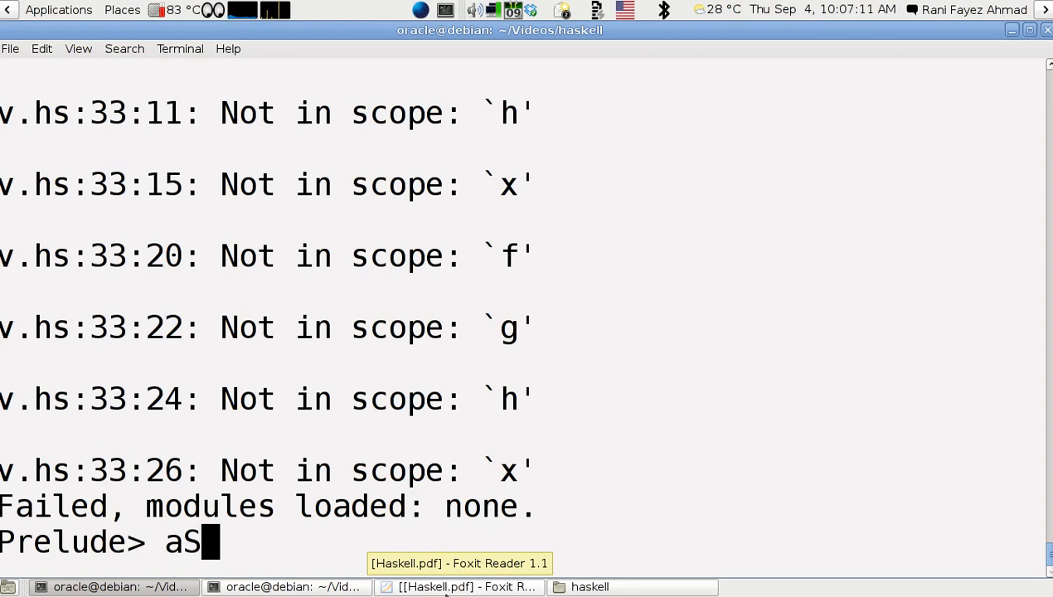
Retype :load v.hs at the Prelude prompt without submitting it.
key(BackSpace)
key(BackSpace)
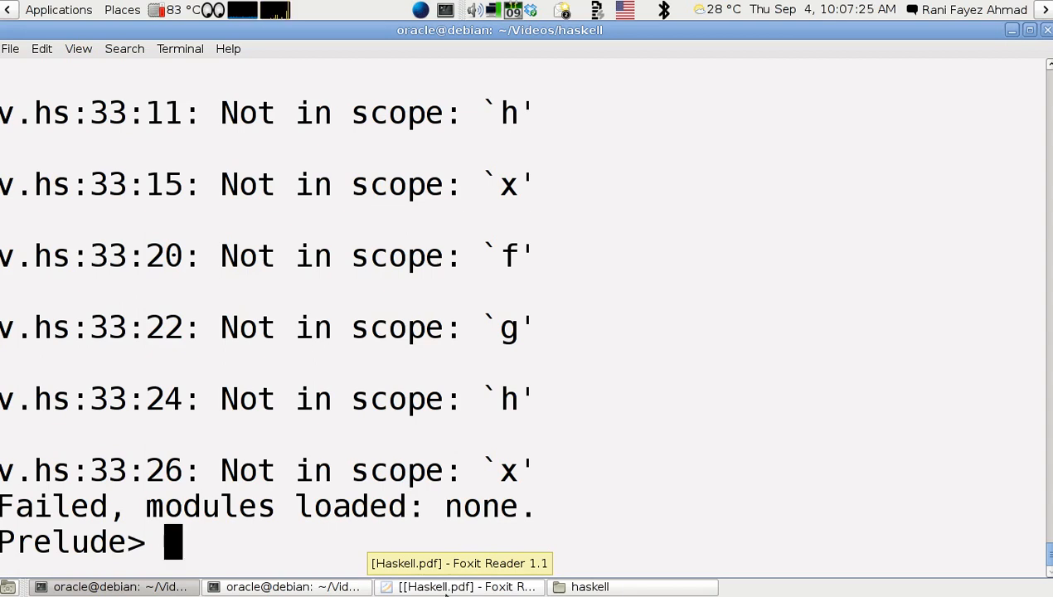
Recall :load v.hs from history, clear it, and discard a partially typed :r.
key(Up)
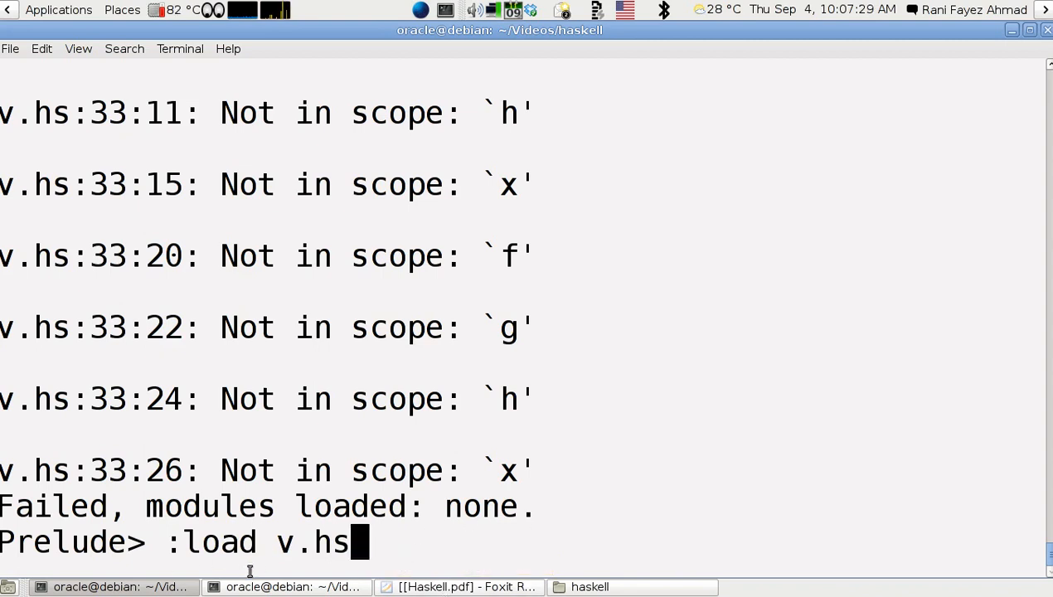
key(ctrl+u)
text(:reload)
key(ctrl+u)
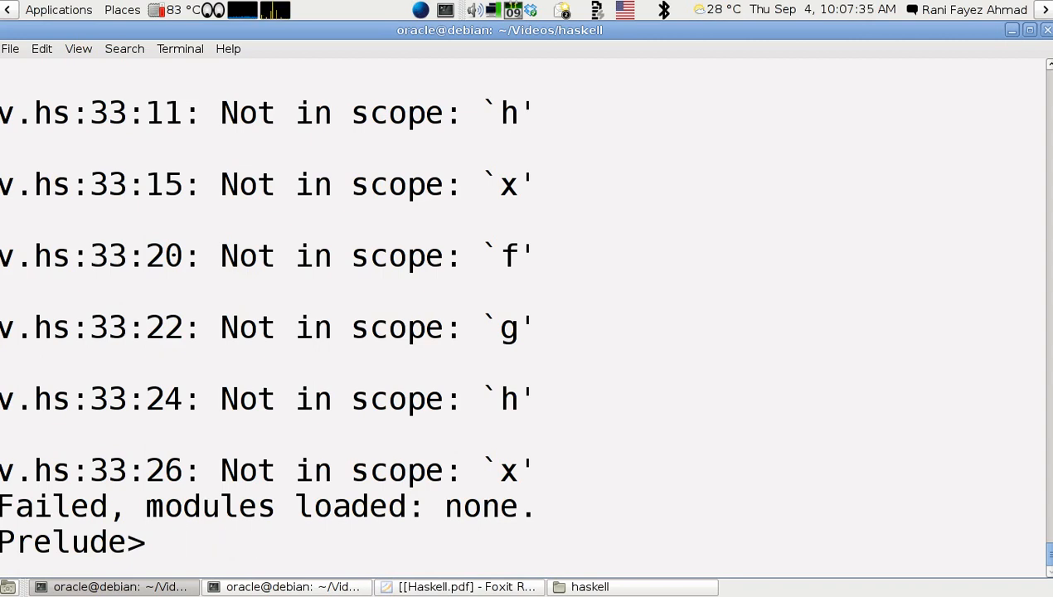
text(:)
text(r)
key(BackSpace)
key(BackSpace)
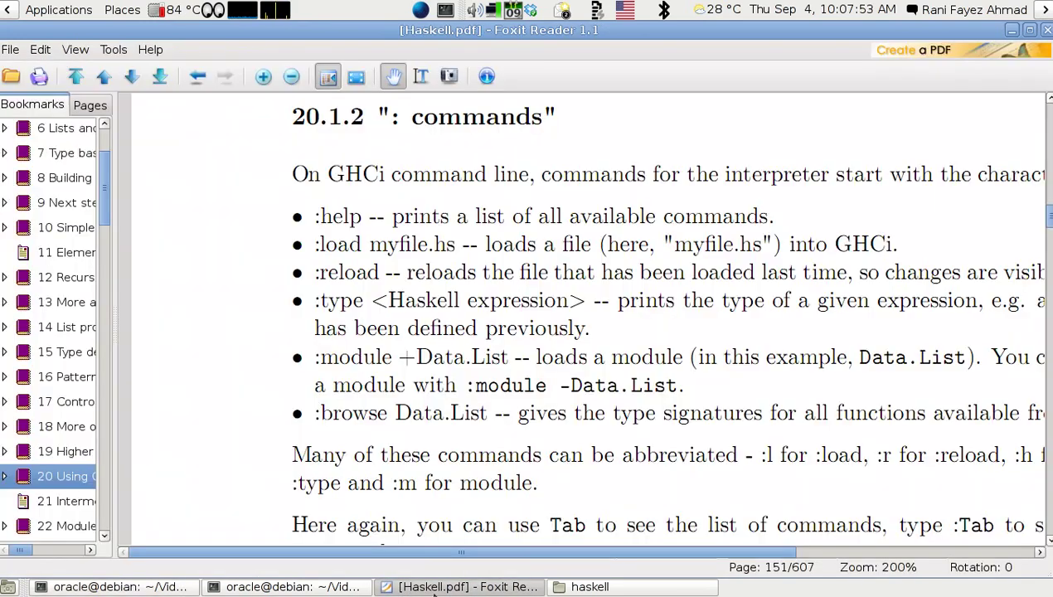
Glance at the PDF colon commands page, then recall :reload at the prompt unrun.
click(439, 586)
click(486, 587)
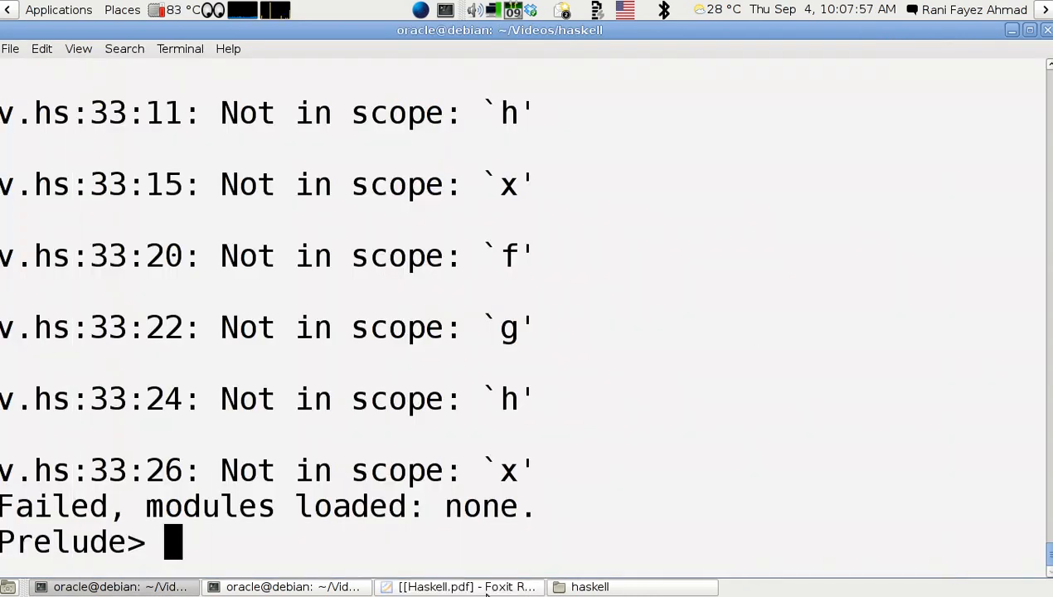
text(:r)
key(Up)
key(Up)
Rerun let aStudent x = x+1 from history and show :t aStudent as Num a => a -> a.
click(488, 588)
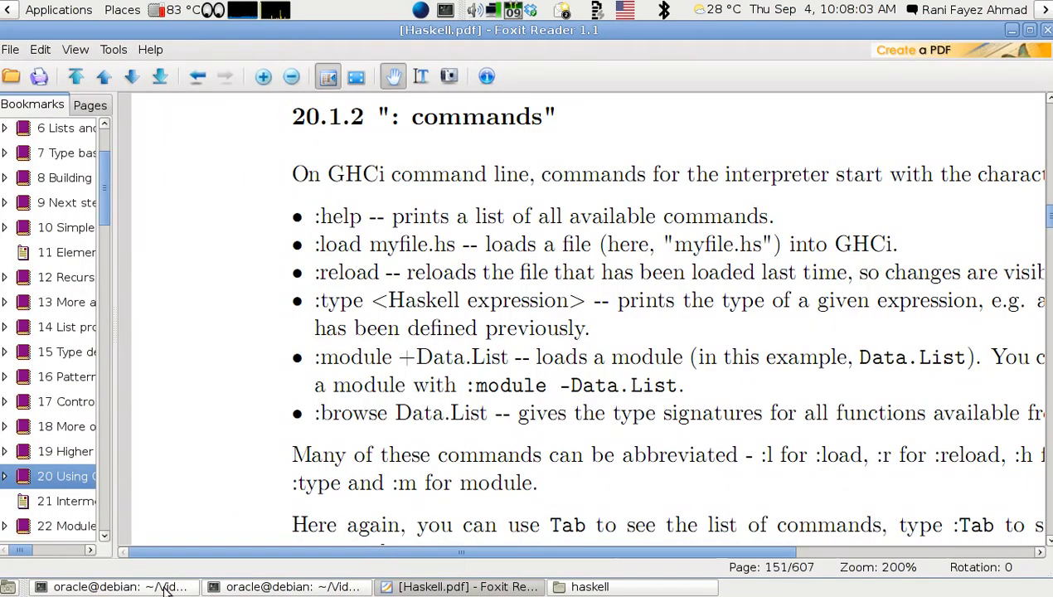
click(116, 586)
key(Up)
key(Up)
key(Up)
key(Return)
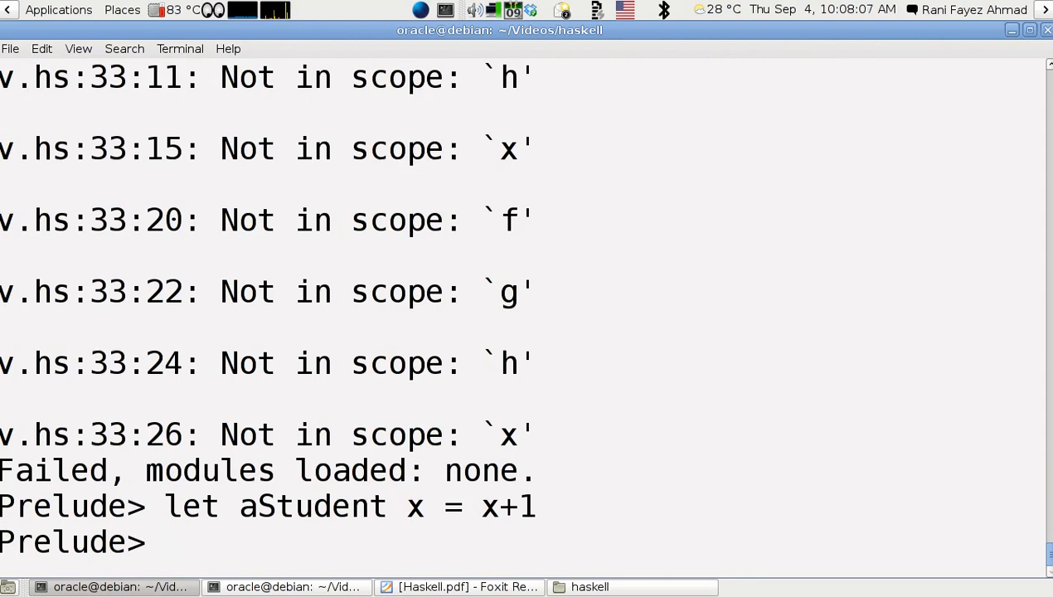
text(:t aStudent)
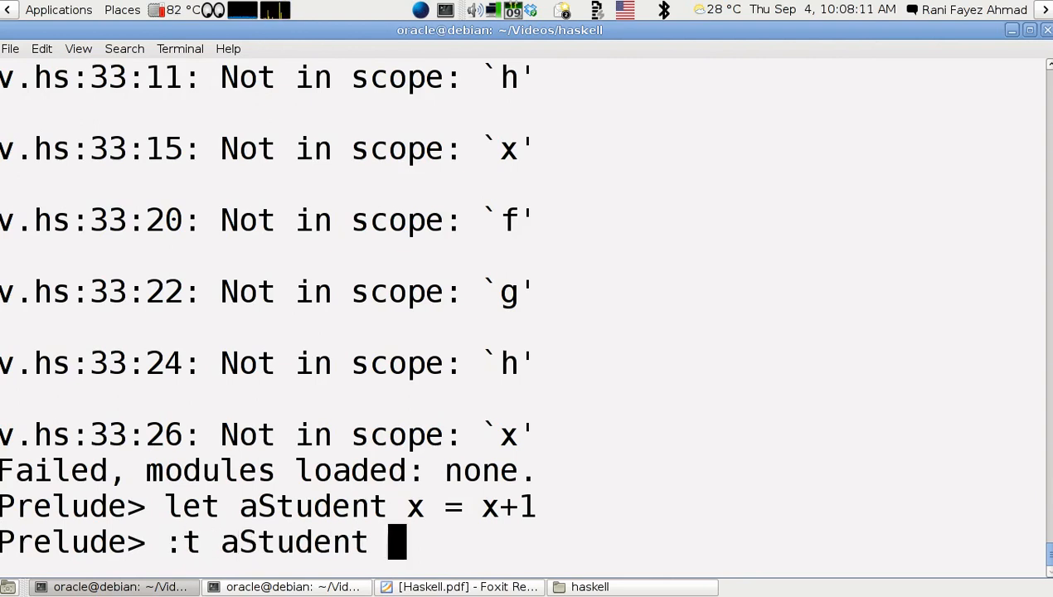
key(Return)
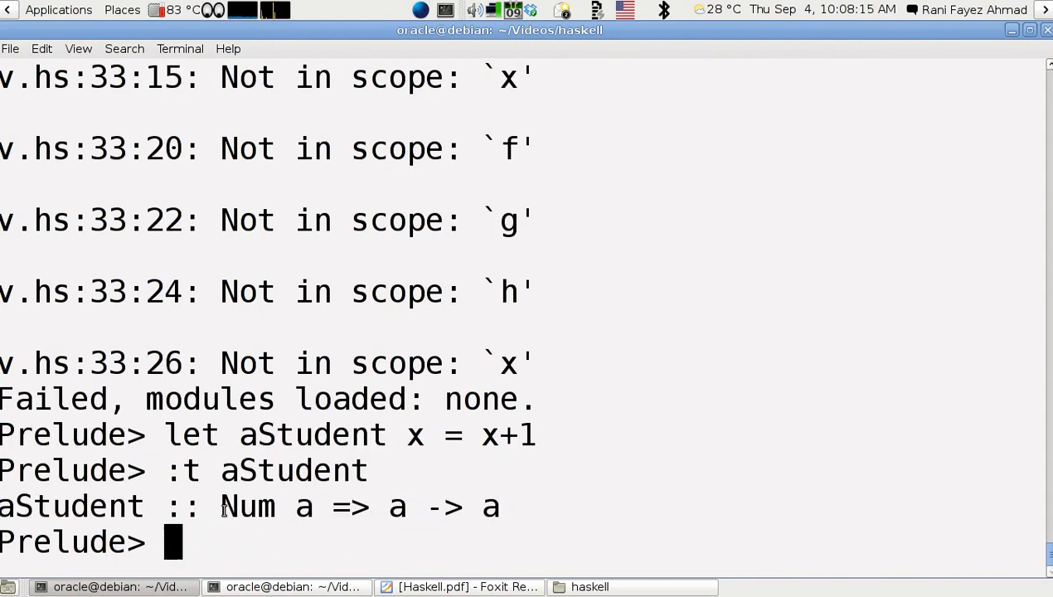
Highlight the Num a constraint and the a -> a part of the type signature.
drag(220, 507, 333, 508)
drag(388, 506, 499, 508)
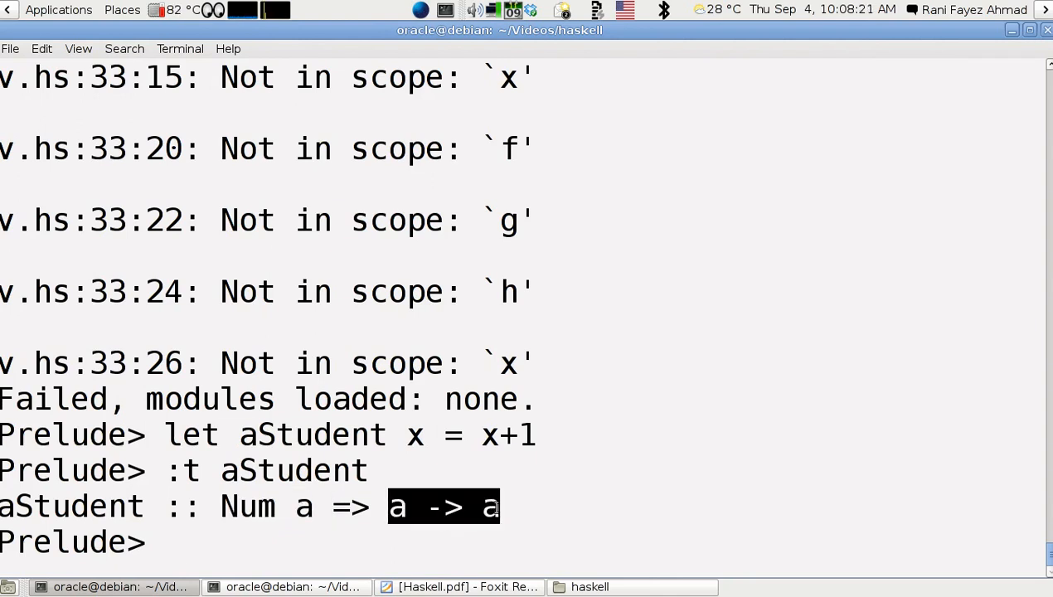
click(406, 506)
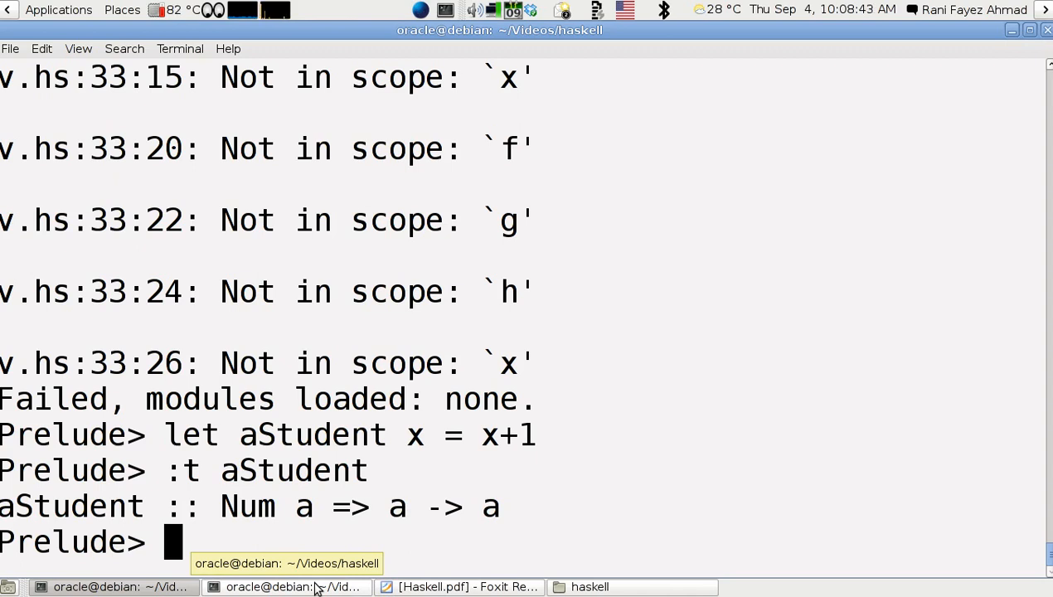
Consult the PDF's 20.1.2 page on :module and :browse, then return to the GHCi session.
click(233, 587)
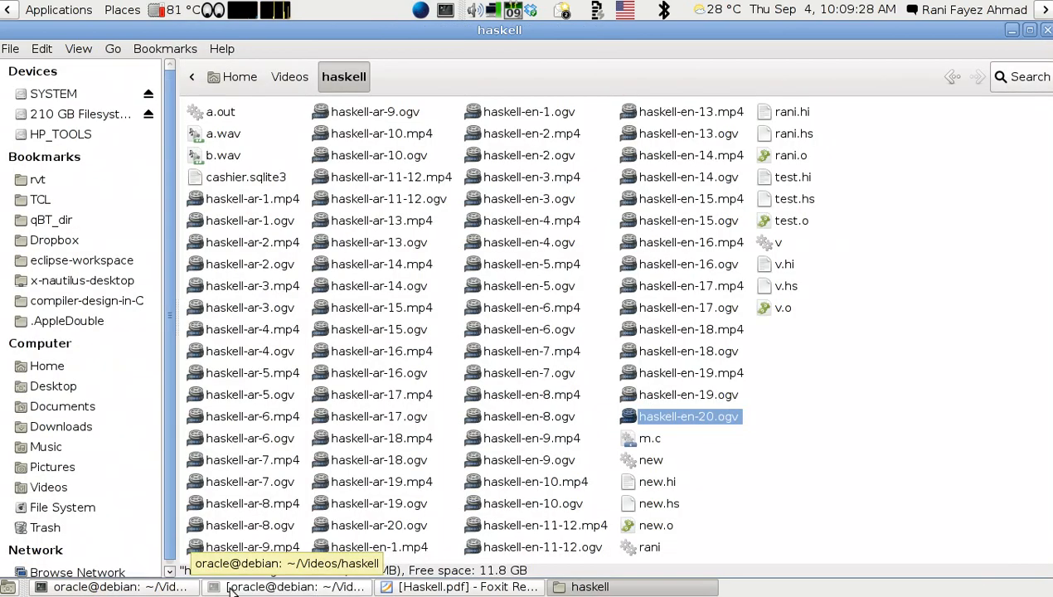
click(116, 587)
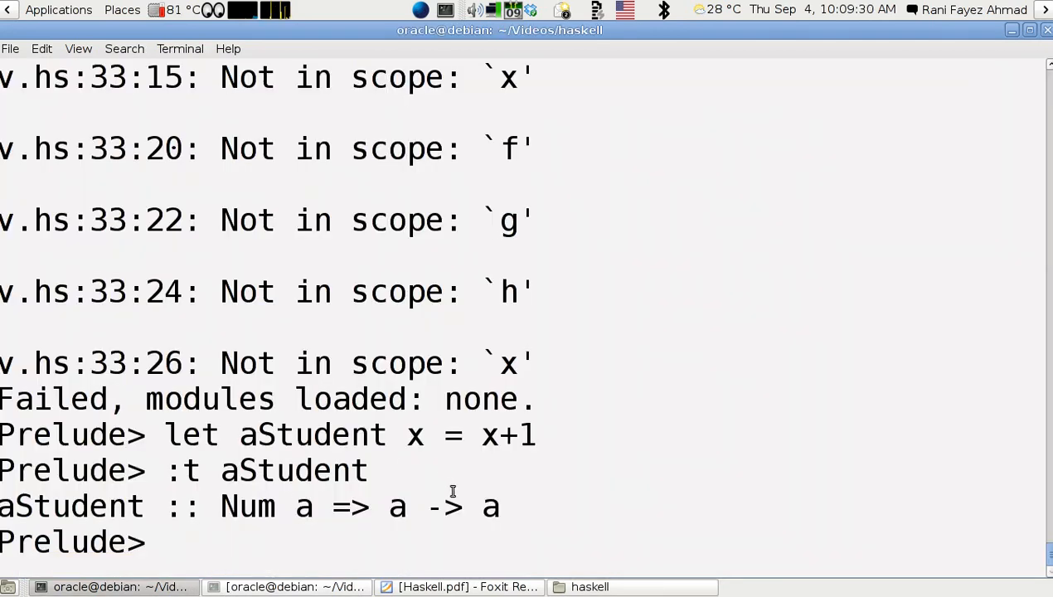
click(481, 586)
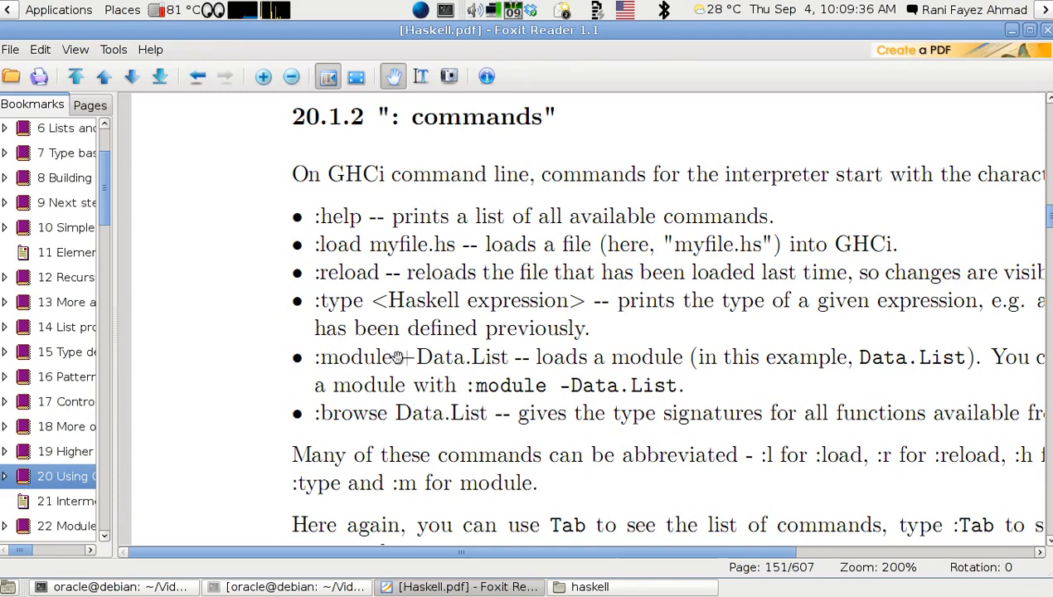
click(448, 588)
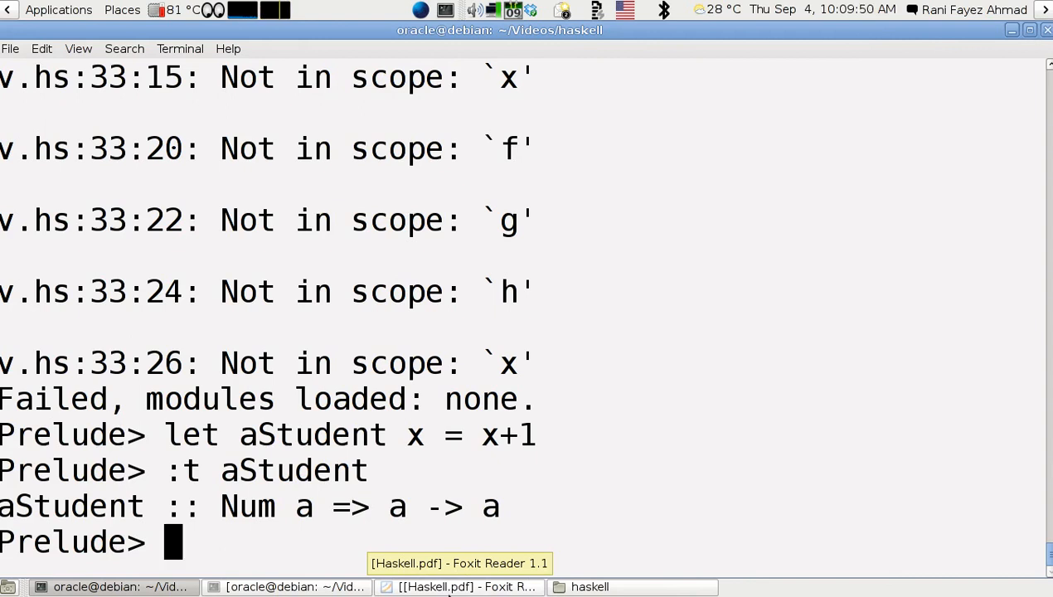
text(:)
text(m)
text(odule )
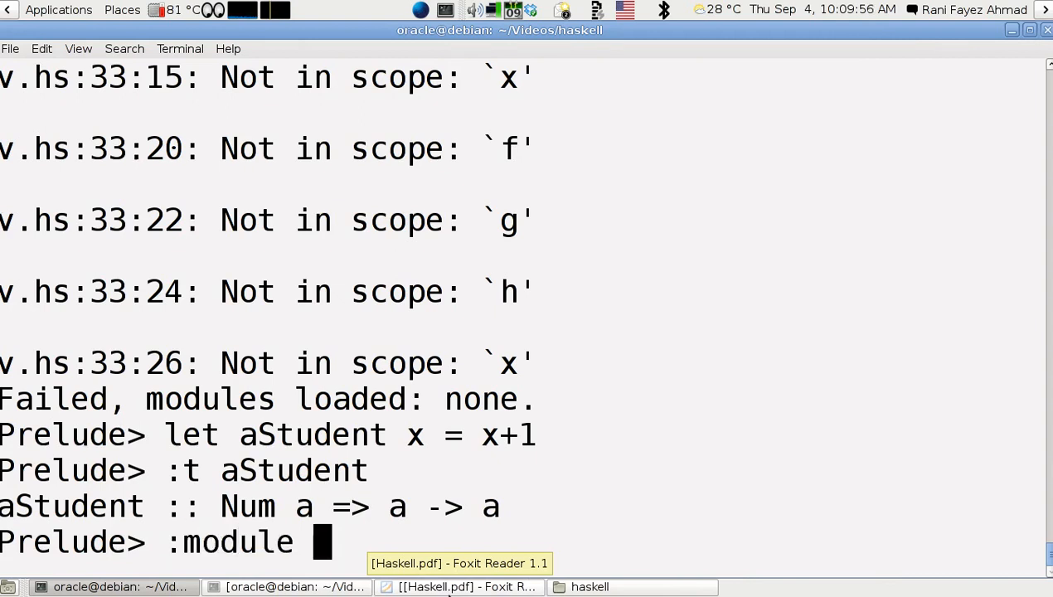
text(Data.List)
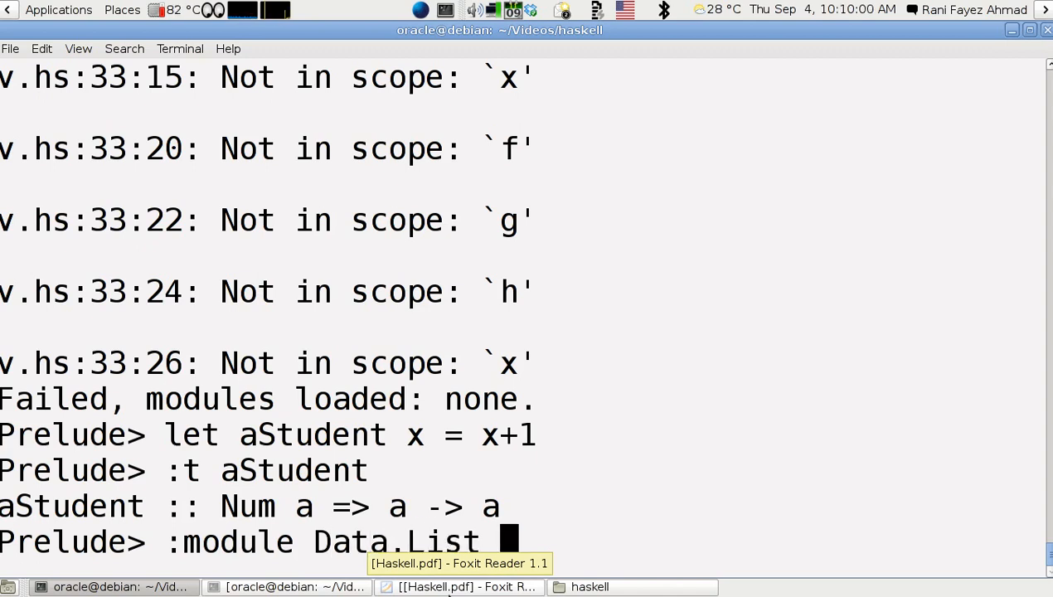
Correct the command to :m Data.List and bring Data.List into scope.
key(Left)
key(Left)
key(Left)
key(Left)
key(Right)
key(Right)
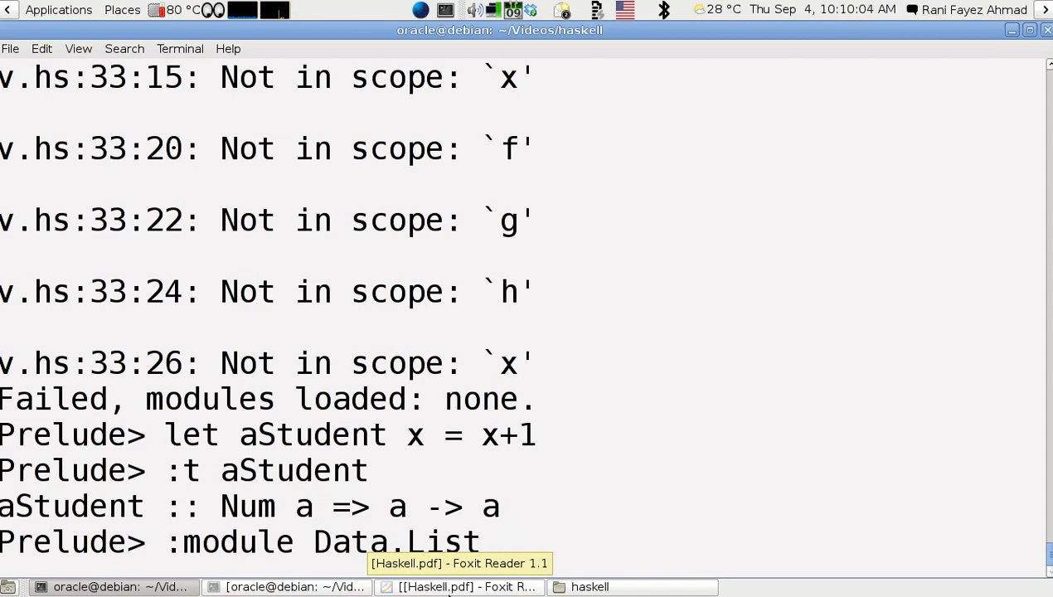
key(BackSpace)
key(BackSpace)
key(BackSpace)
key(BackSpace)
key(BackSpace)
key(BackSpace)
key(BackSpace)
text(import)
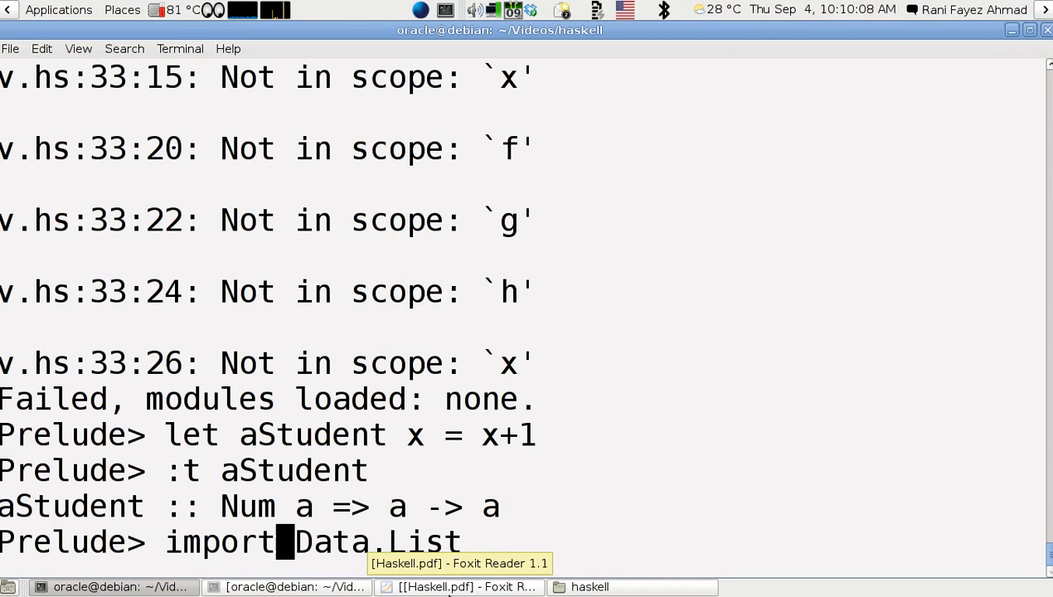
key(BackSpace)
key(BackSpace)
key(BackSpace)
key(BackSpace)
key(BackSpace)
key(BackSpace)
text(:)
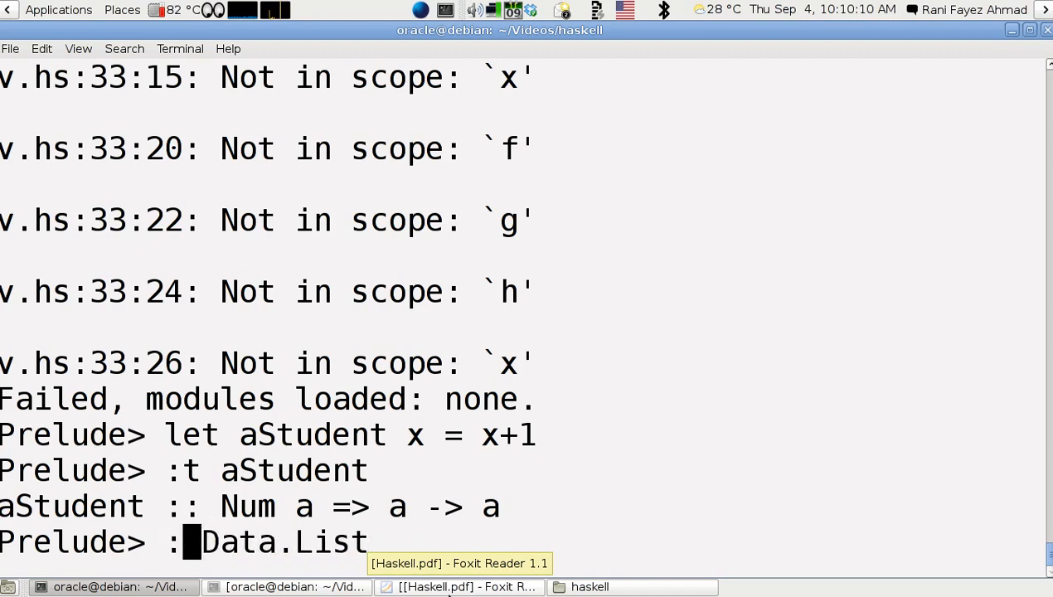
text(m)
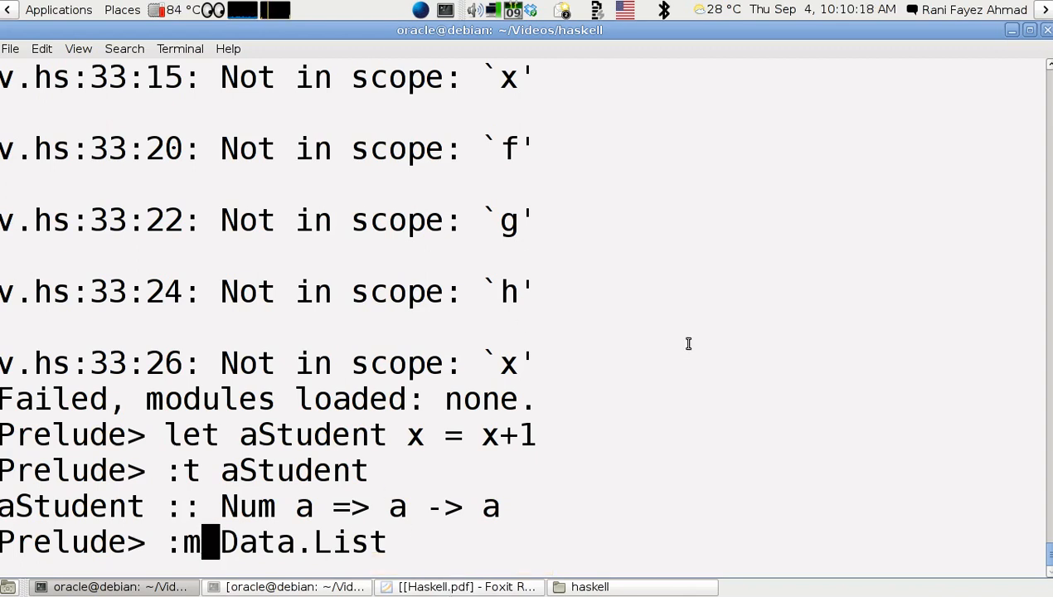
key(Return)
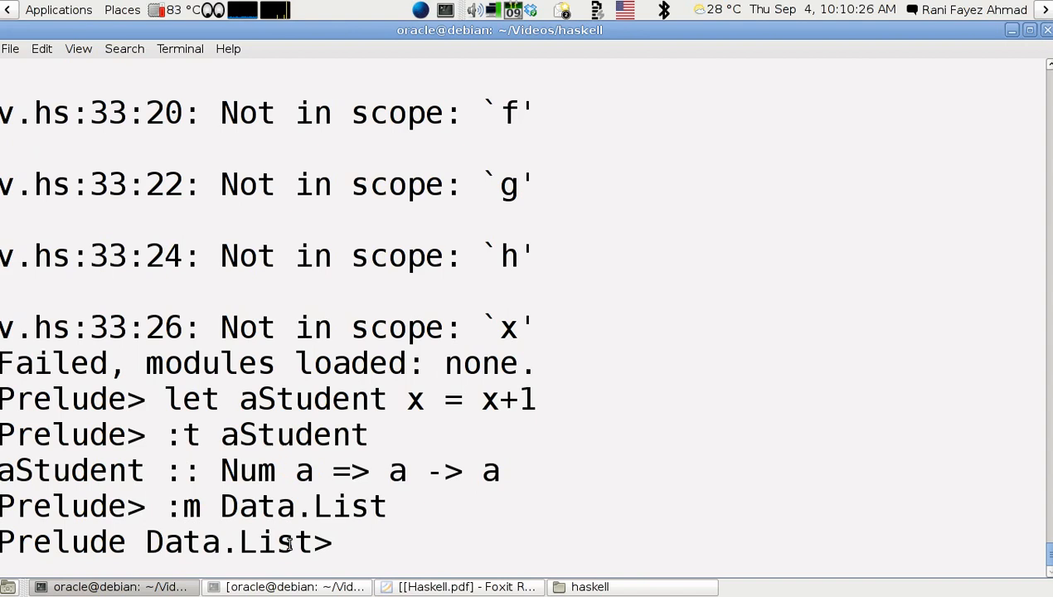
text(fold)
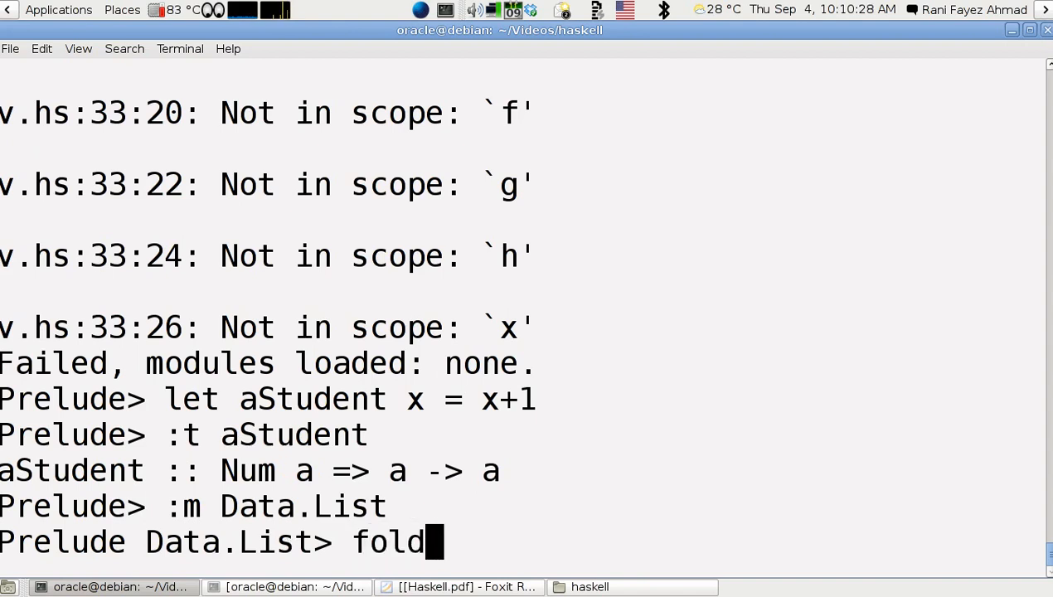
List Tab completions for names starting with fold and then ma, clearing each prefix afterwards.
key(Tab)
key(Tab)
key(BackSpace)
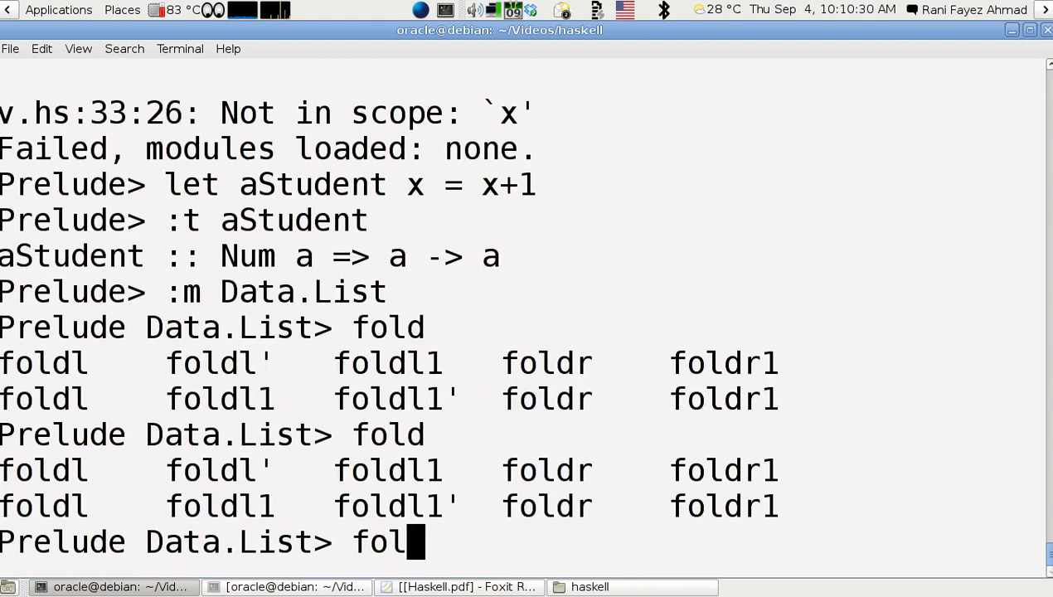
key(BackSpace)
key(BackSpace)
key(BackSpace)
text(ma)
key(Tab)
key(Tab)
key(Tab)
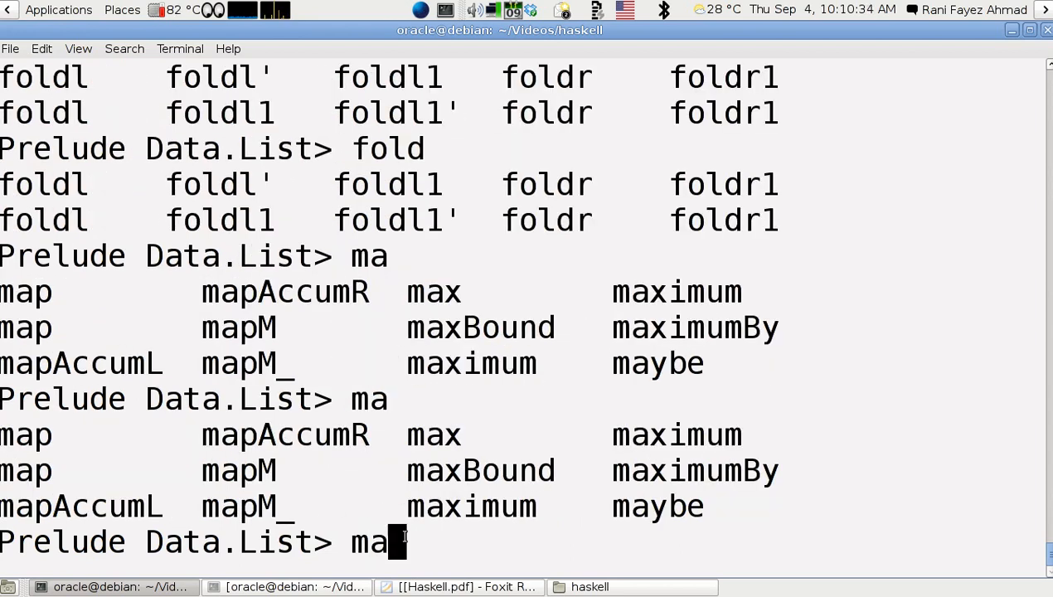
key(BackSpace)
key(BackSpace)
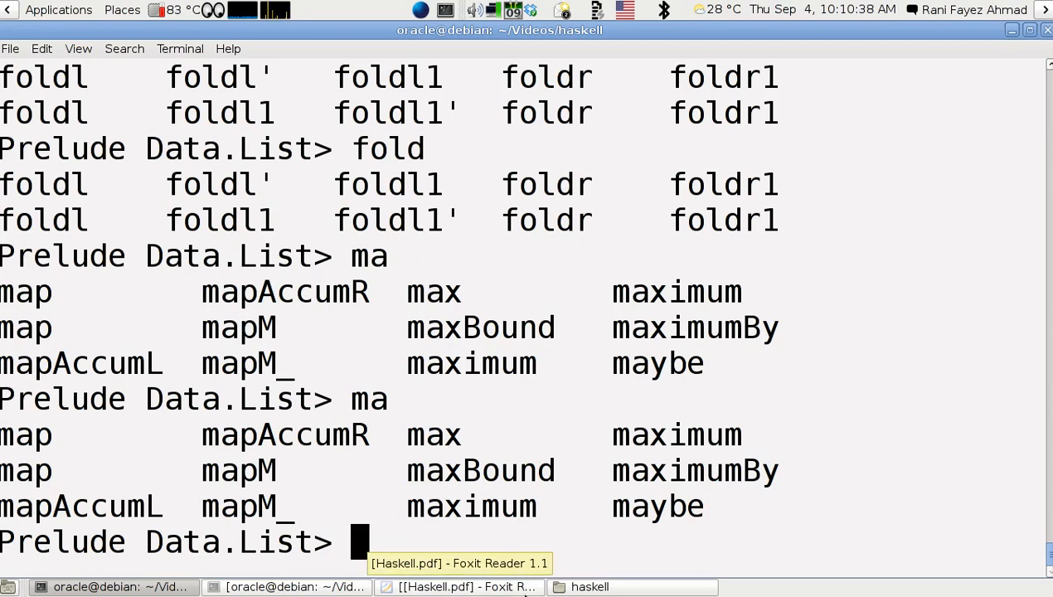
Glance at the Haskell PDF reference and return to the terminal.
click(524, 587)
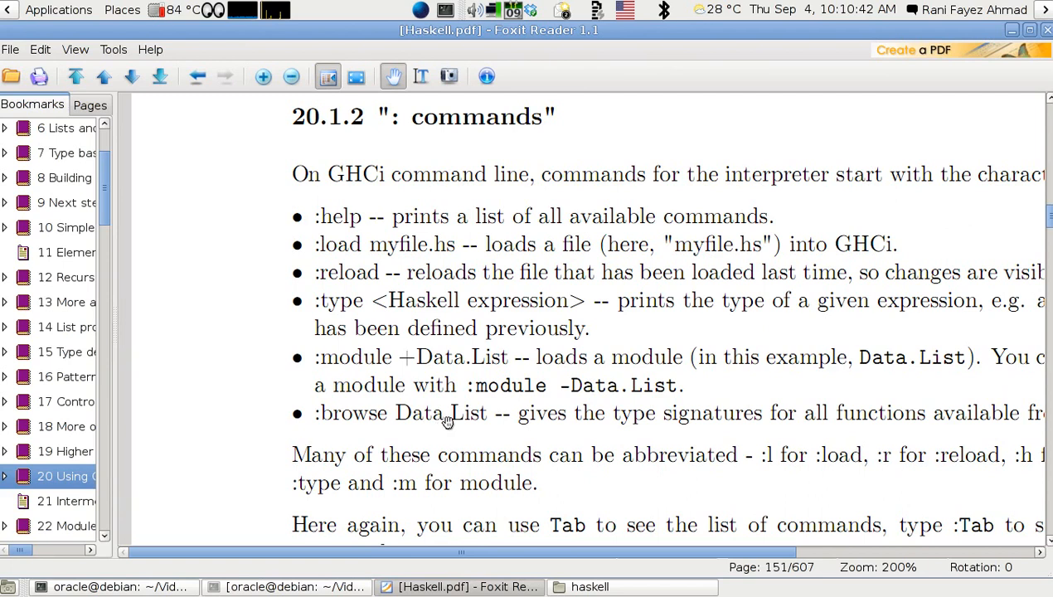
click(464, 587)
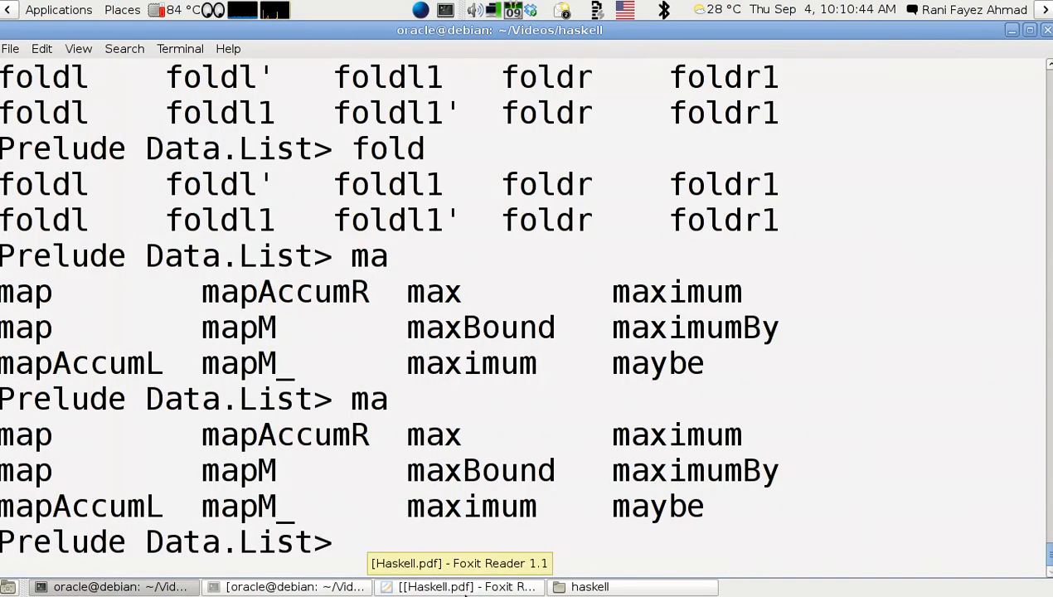
text(b)
Run :browse Data.List to print every exported function signature.
key(BackSpace)
text(:browse)
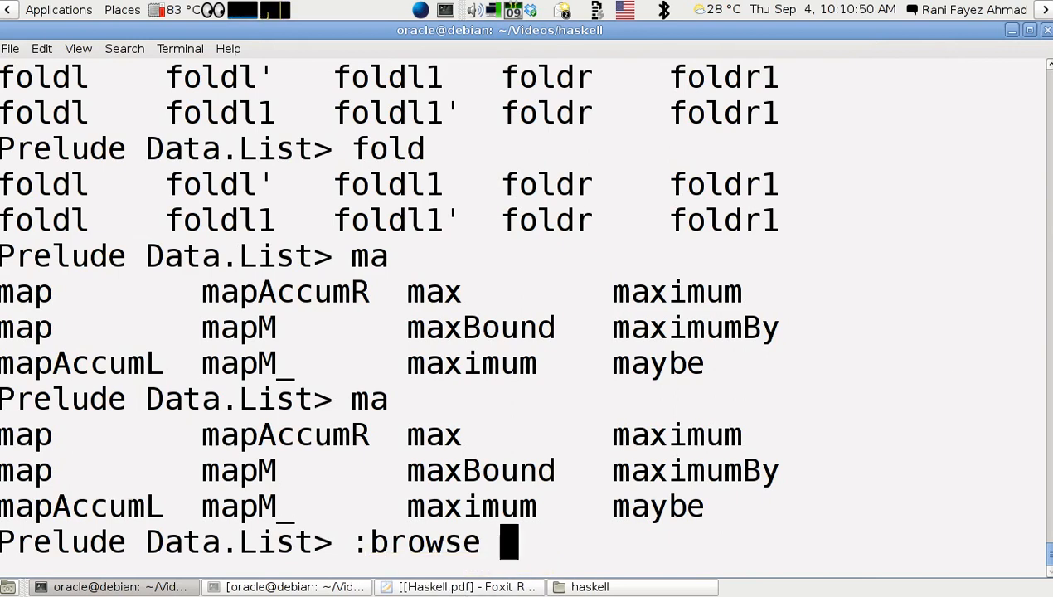
text( Data.List)
key(Return)
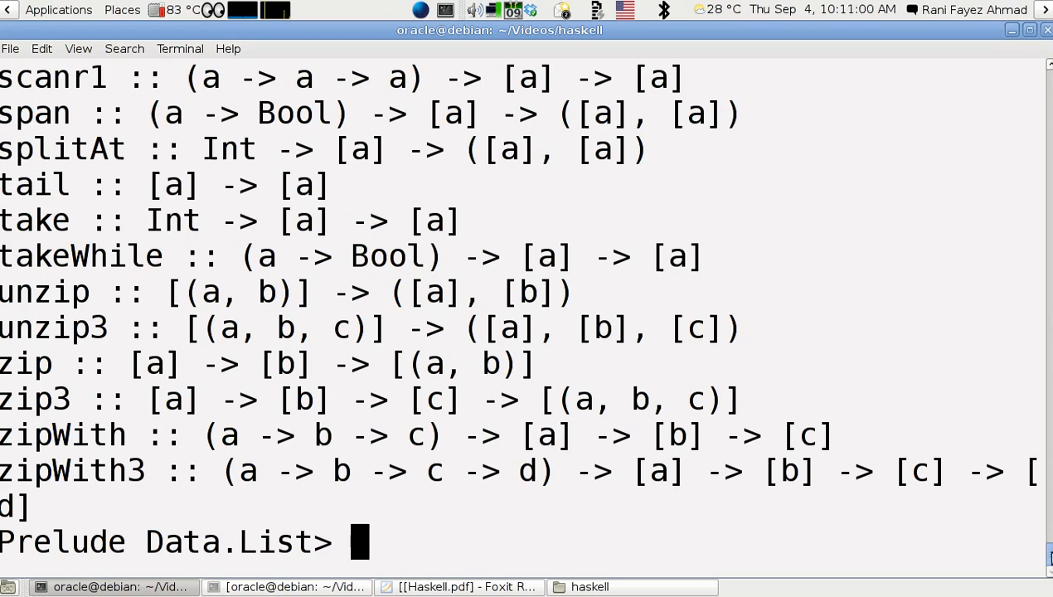
mouse_move(1048, 551)
mouse_down()
mouse_move(1048, 528)
mouse_move(1047, 574)
mouse_up()
Highlight parts of the zipWith3 and zipWith type signatures in the output.
double_click(43, 471)
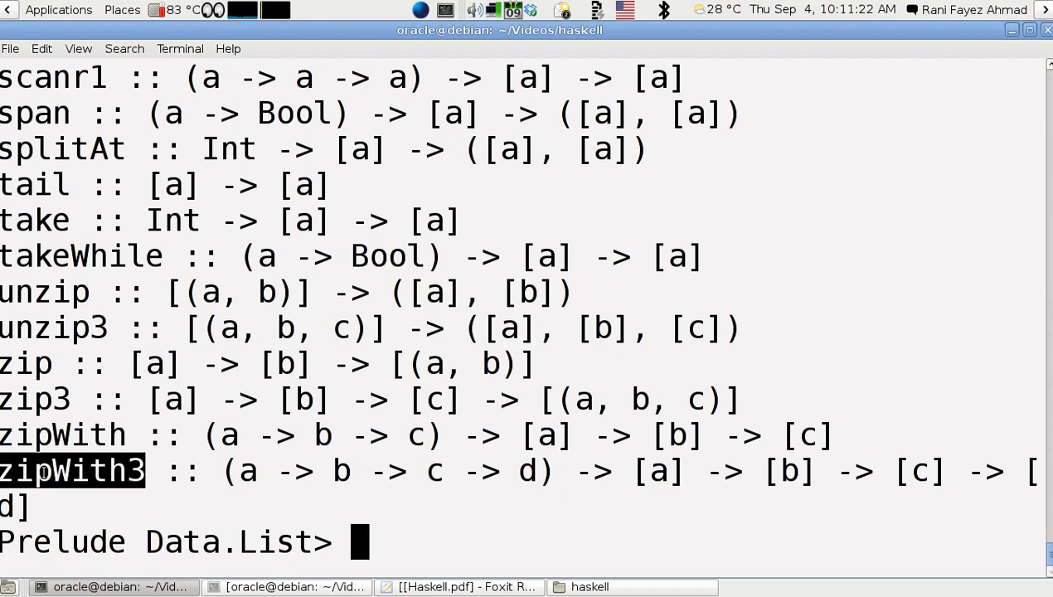
click(212, 474)
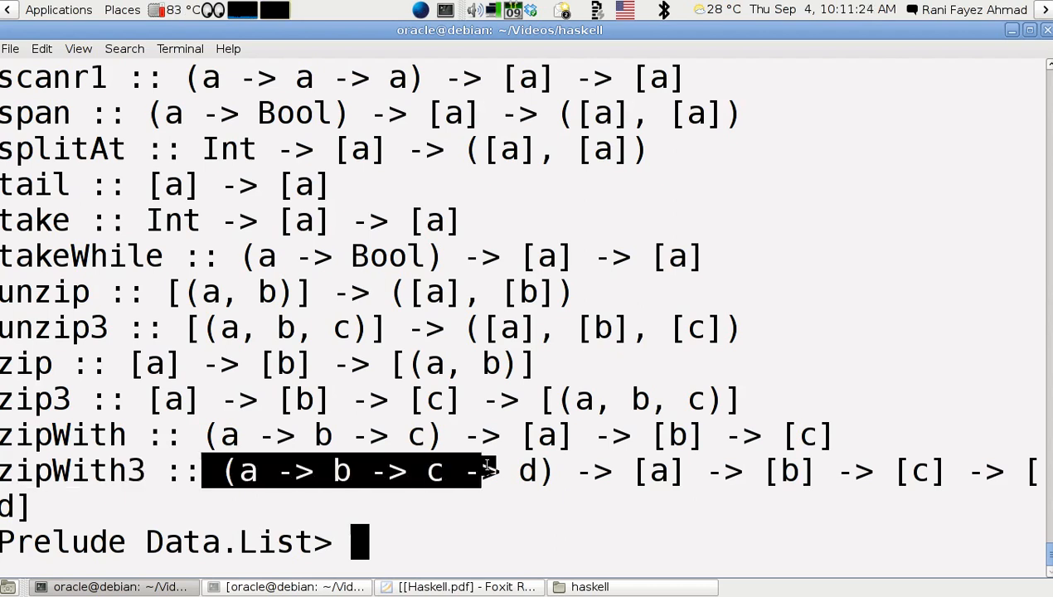
drag(213, 474, 641, 472)
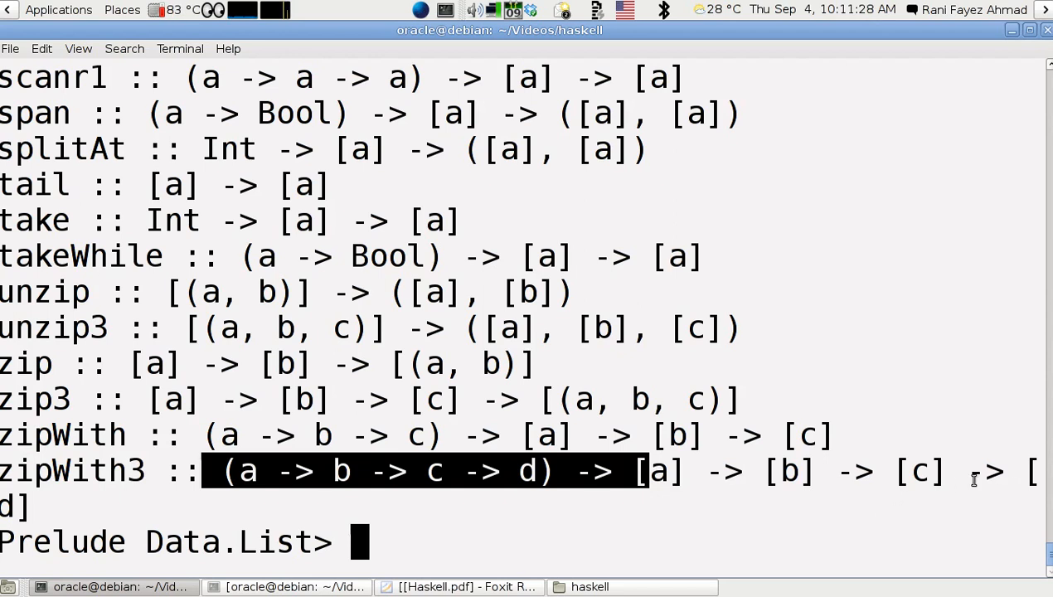
drag(1024, 470, 1028, 495)
click(1026, 493)
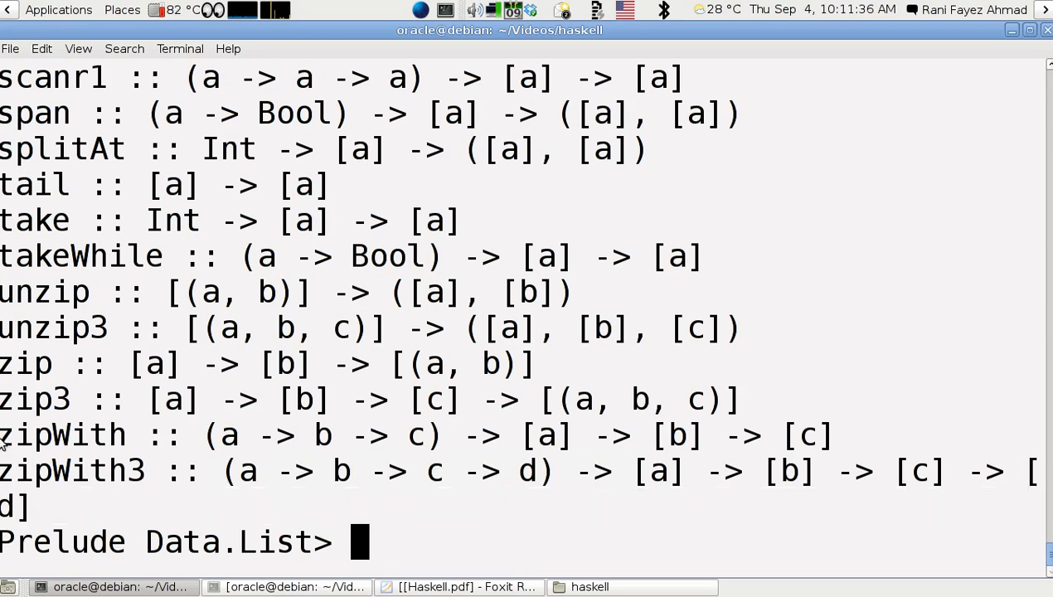
drag(5, 435, 746, 435)
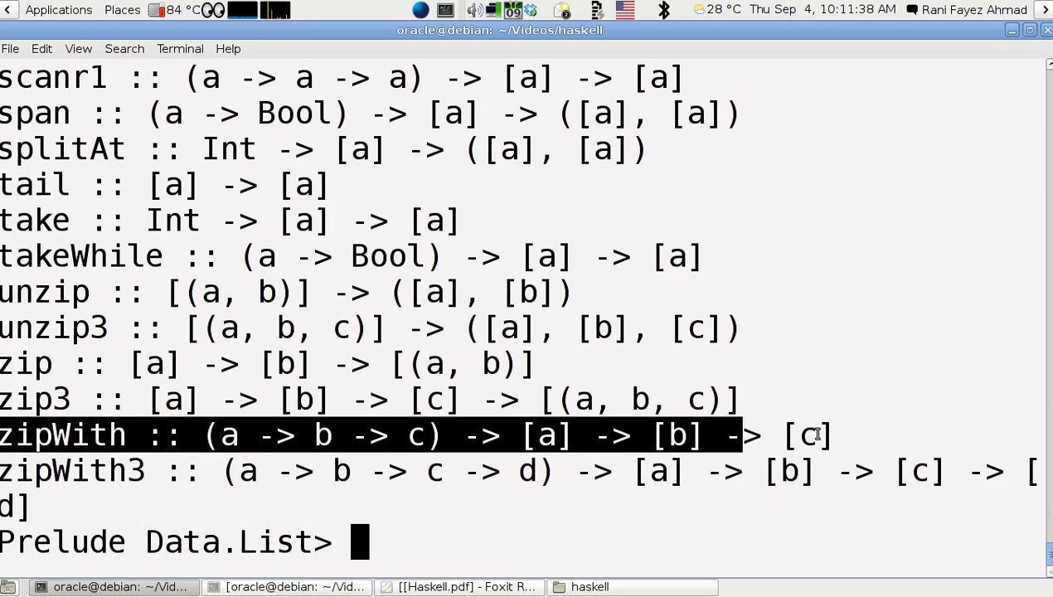
drag(832, 435, 788, 435)
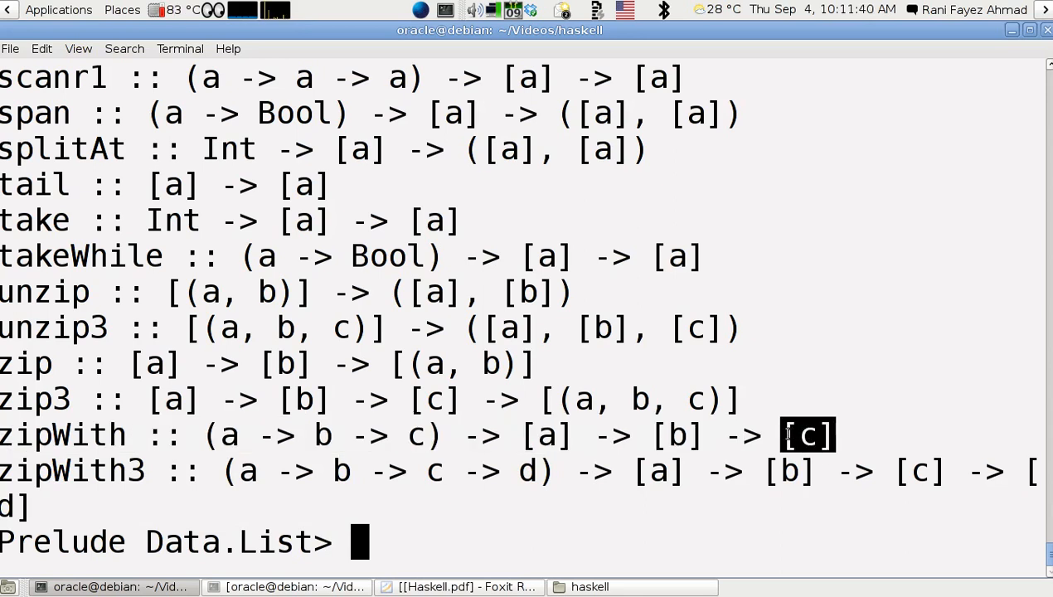
click(787, 434)
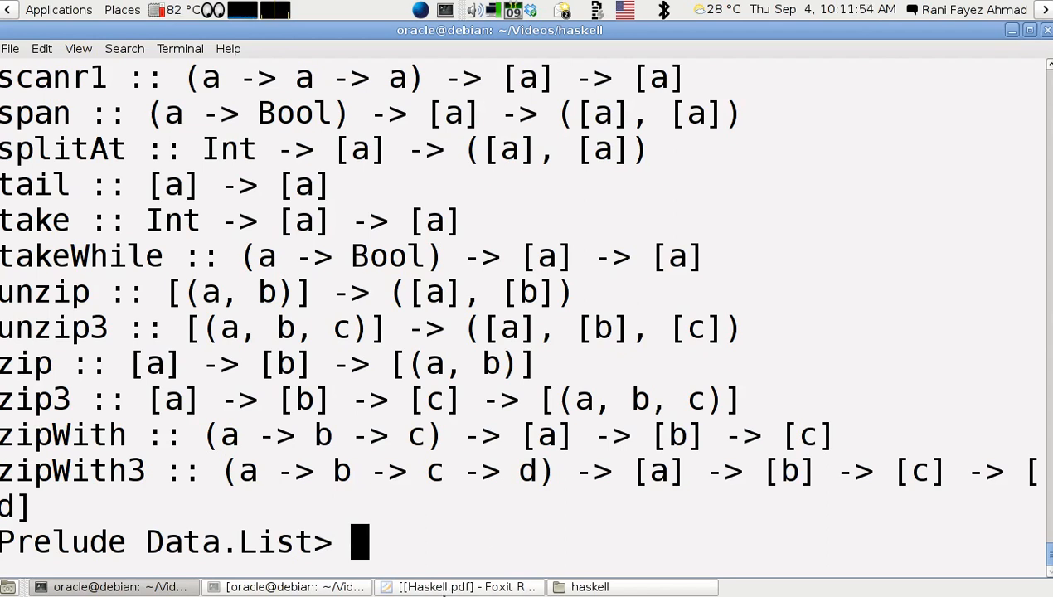
Pan the Haskell PDF to section 20.1.3 Timing Functions in GHCi, then minimize the reader.
click(489, 586)
drag(496, 485, 521, 265)
drag(519, 489, 593, 217)
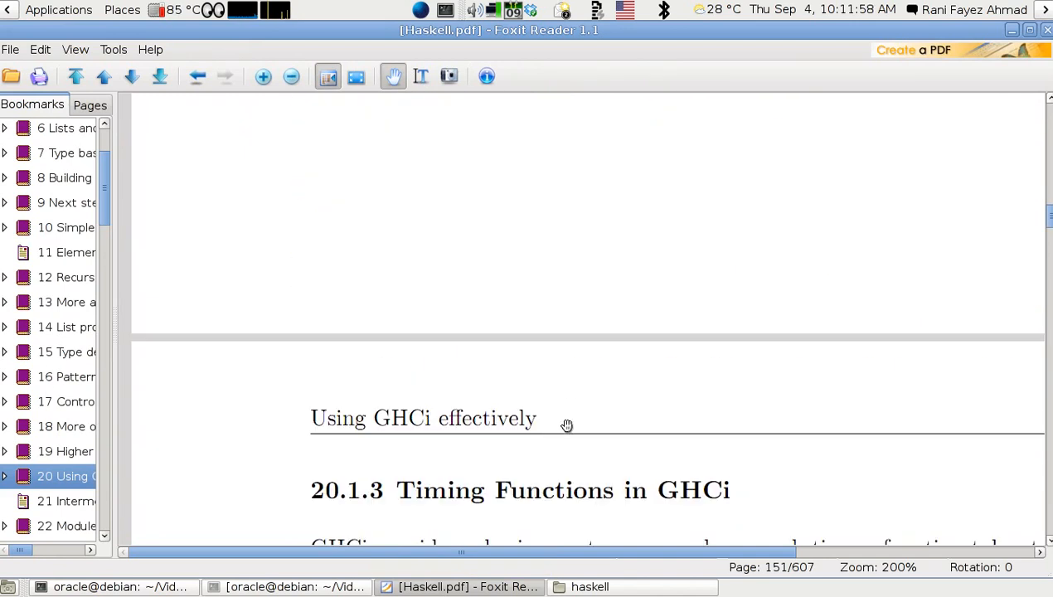
drag(557, 460, 559, 203)
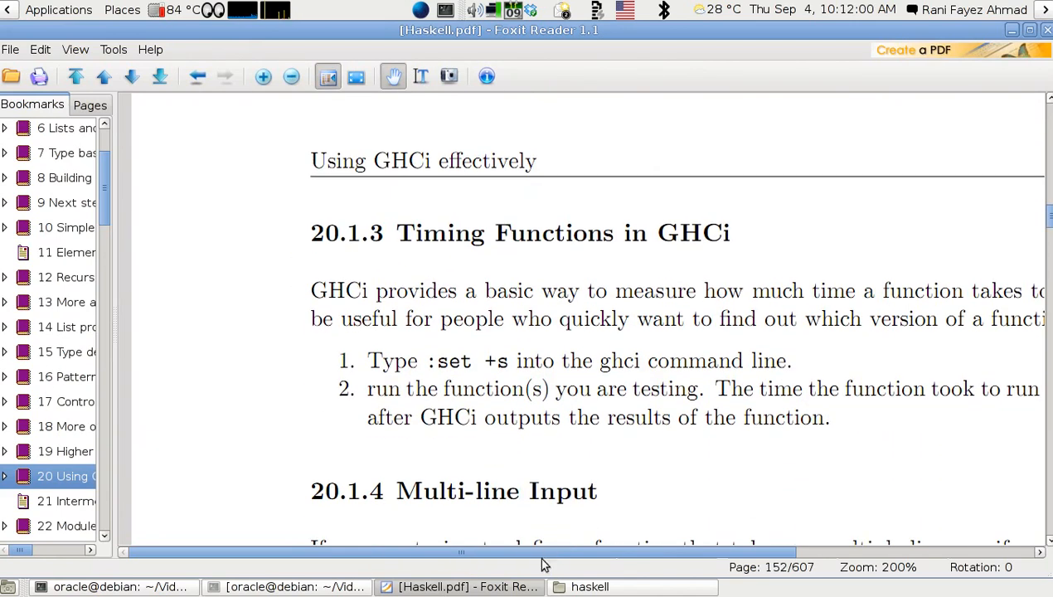
click(475, 588)
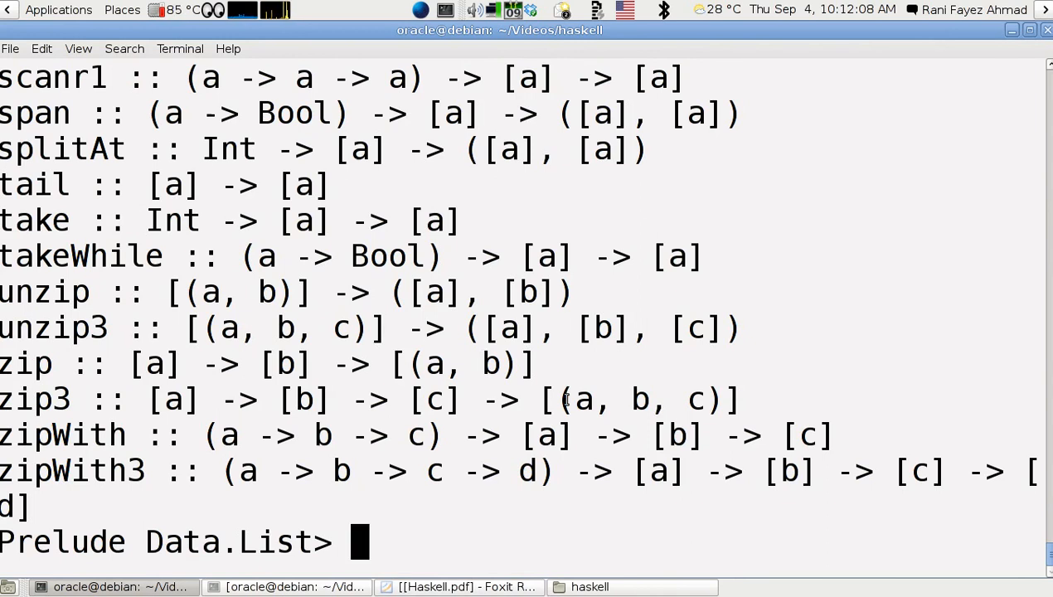
text(:set )
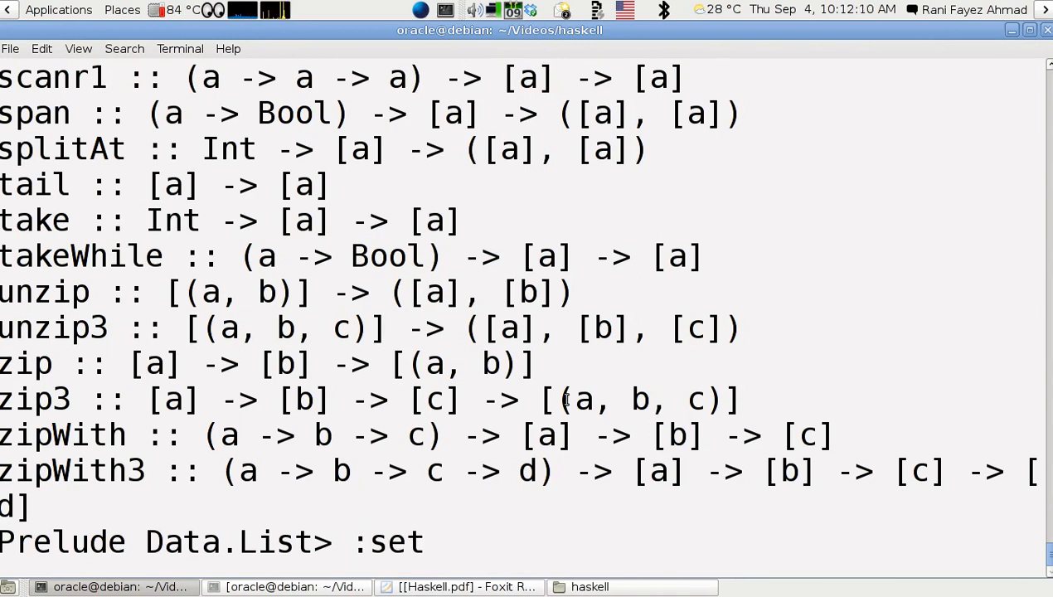
text(+s)
Enable :set +s and evaluate aStudent 15, getting 16 with 0.00 secs and 1101552 bytes.
key(Return)
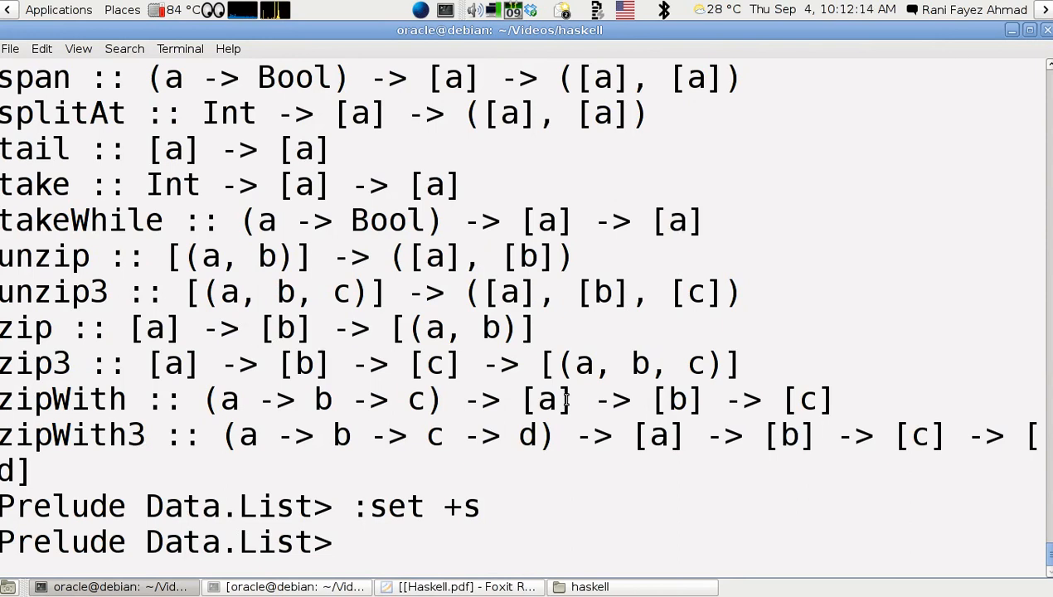
text(aStudent 15)
key(Return)
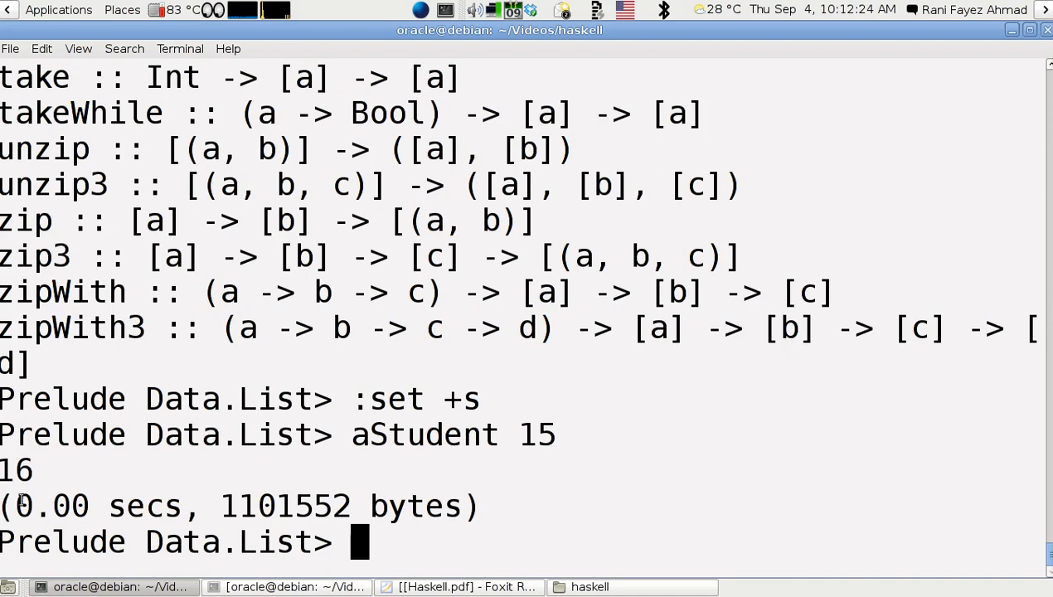
drag(19, 504, 184, 504)
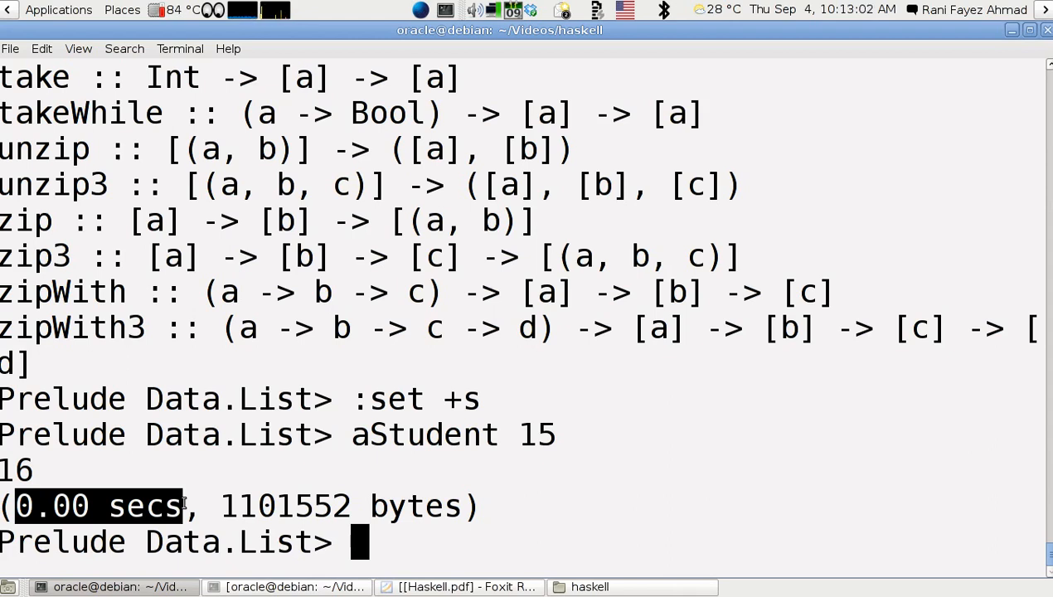
text(le)
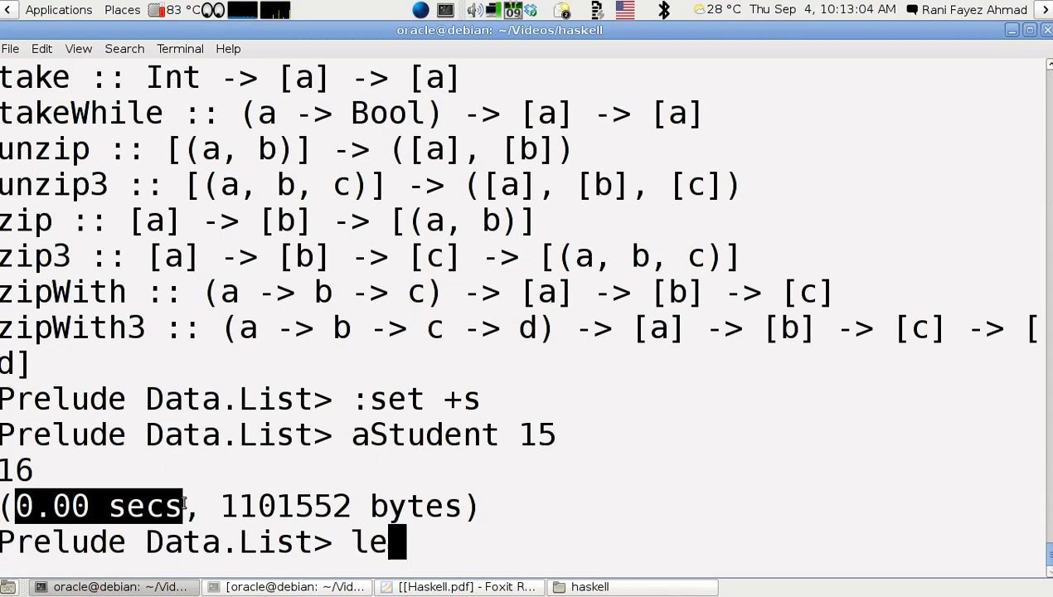
text(t x = do )
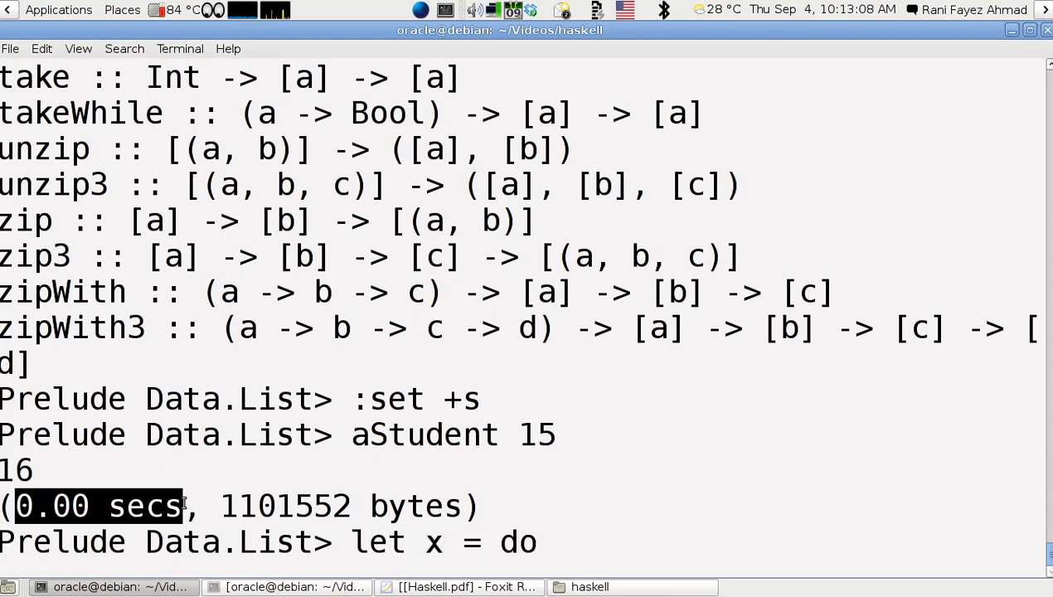
text(putStr)
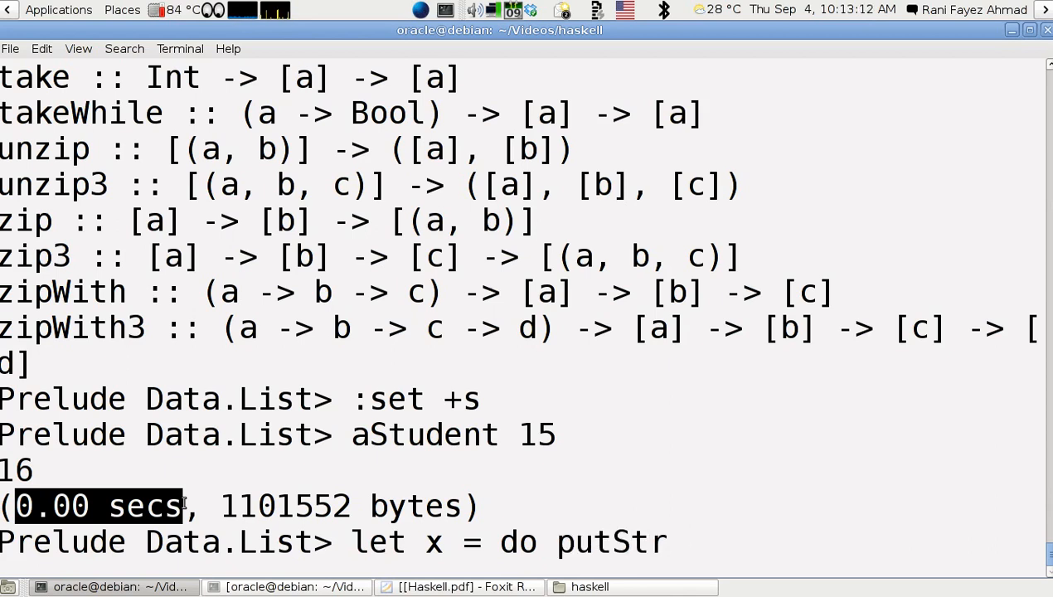
text(Ln ()
text("")
Run let x = do putStrLn ("hello"), reporting 0.00 secs and 541552 bytes.
key(BackSpace)
text(hello"))
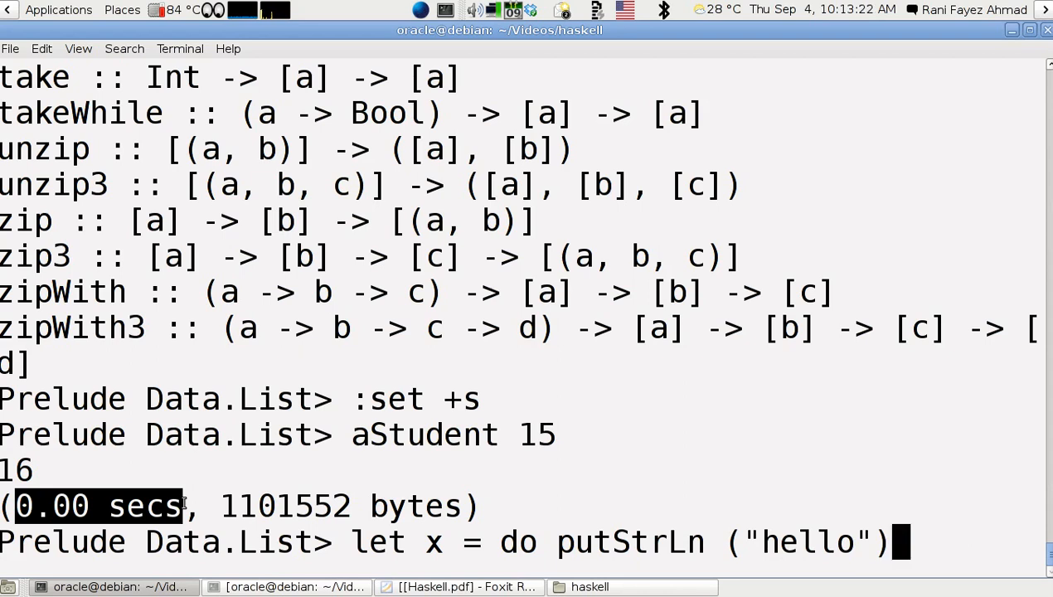
key(Return)
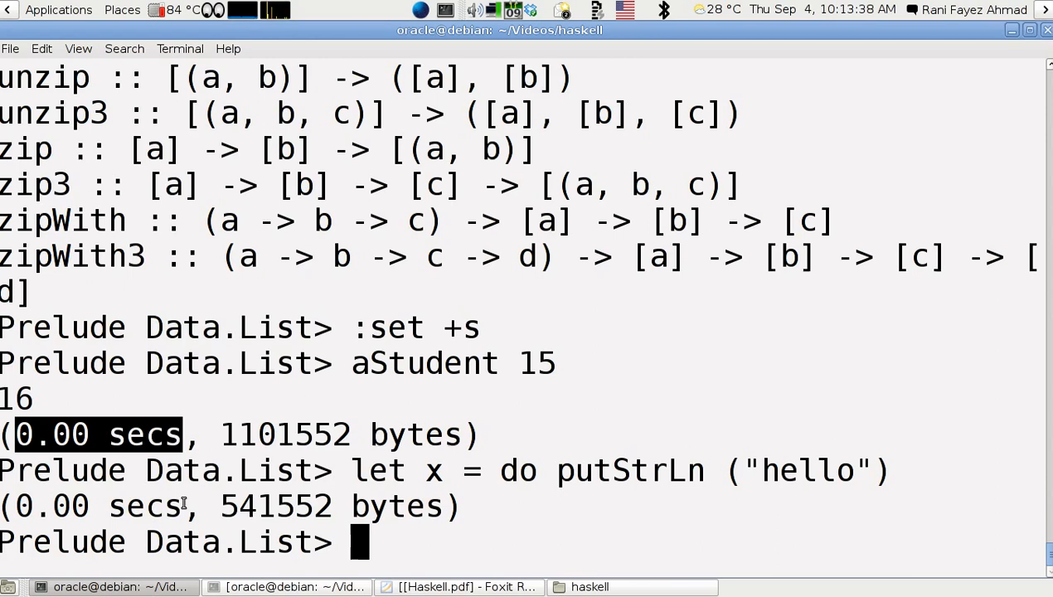
text(:)
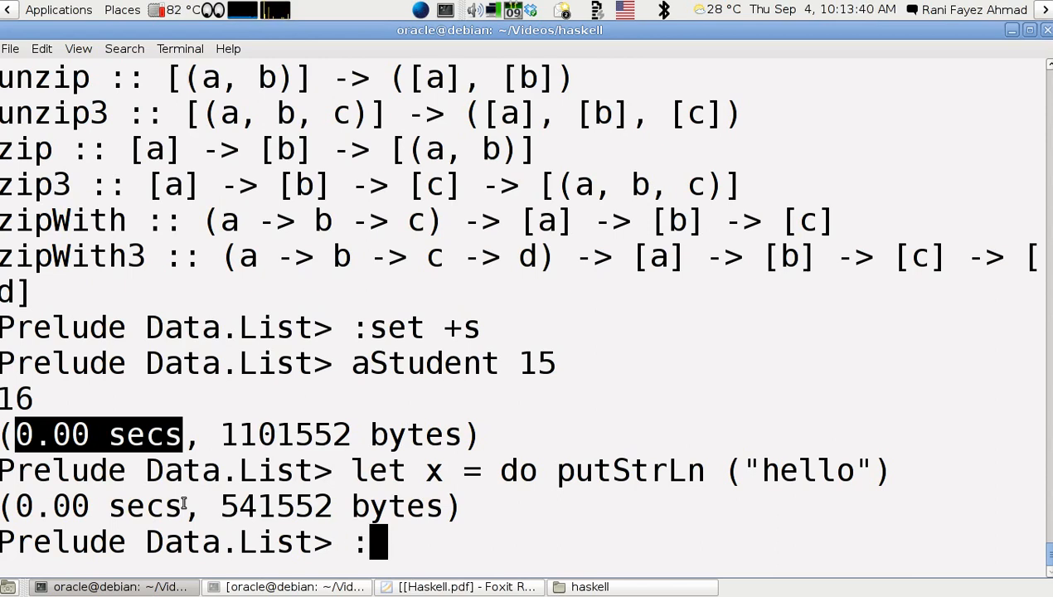
text({)
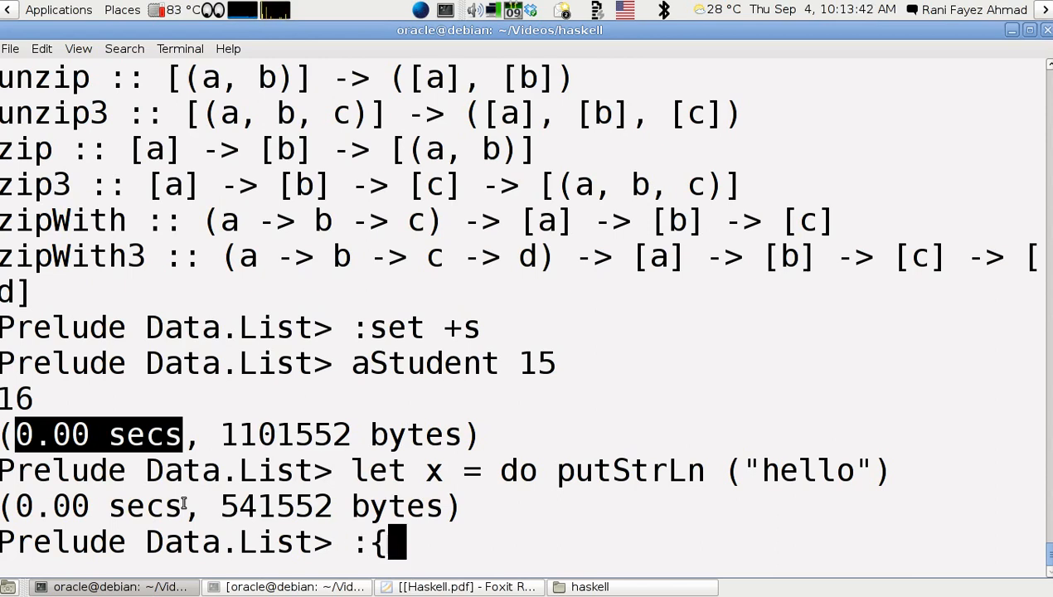
Start a :{ block and point out the > prompt versus the | continuation prompt.
key(Return)
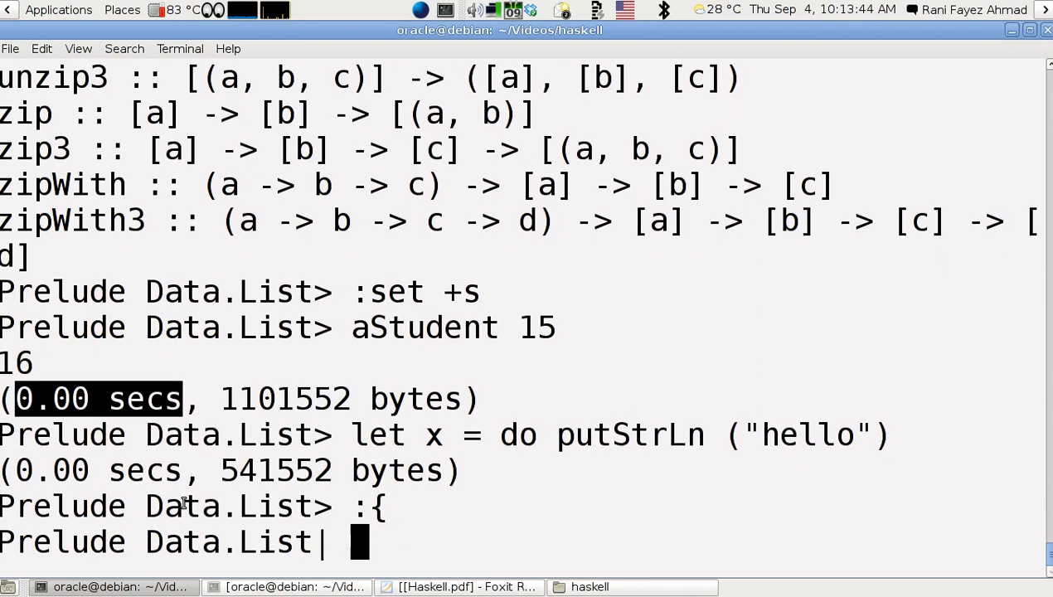
click(316, 502)
drag(315, 505, 330, 507)
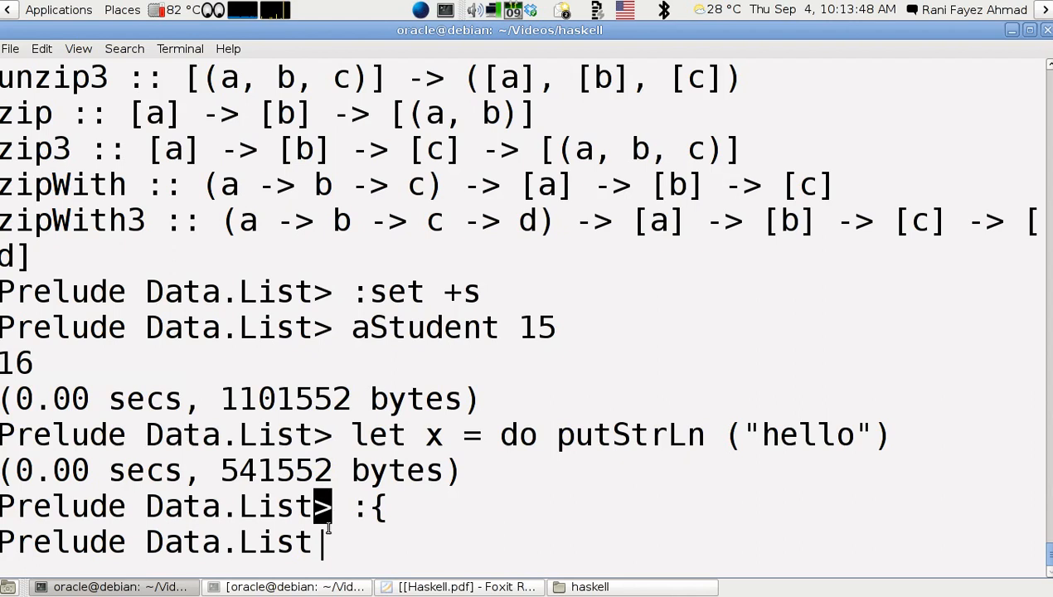
drag(328, 547, 318, 547)
click(321, 544)
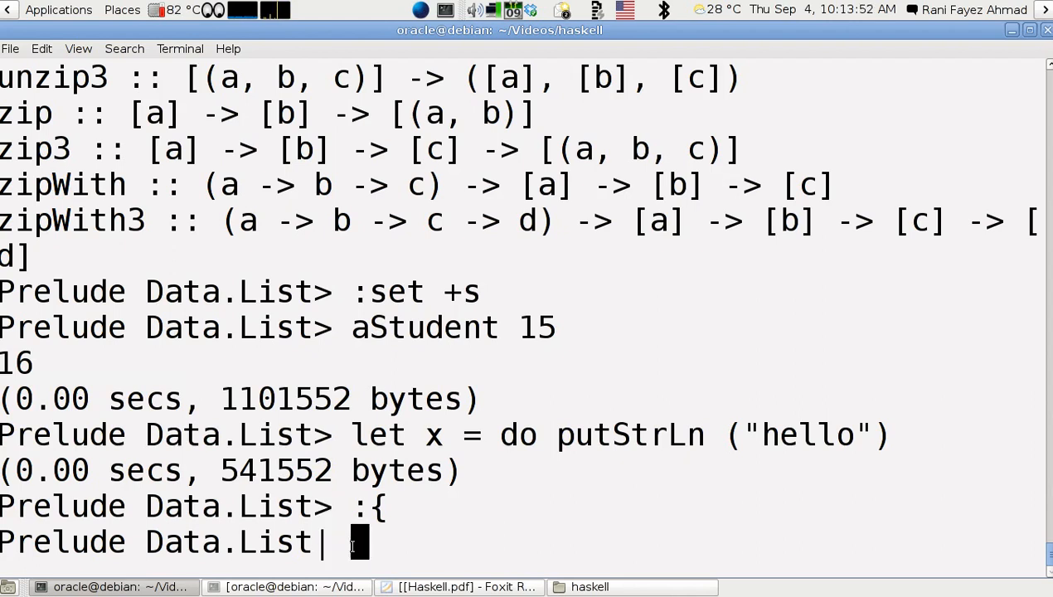
Enter the let x = do block lines putStrLn "hello", "world" and "here".
key(Up)
key(Up)
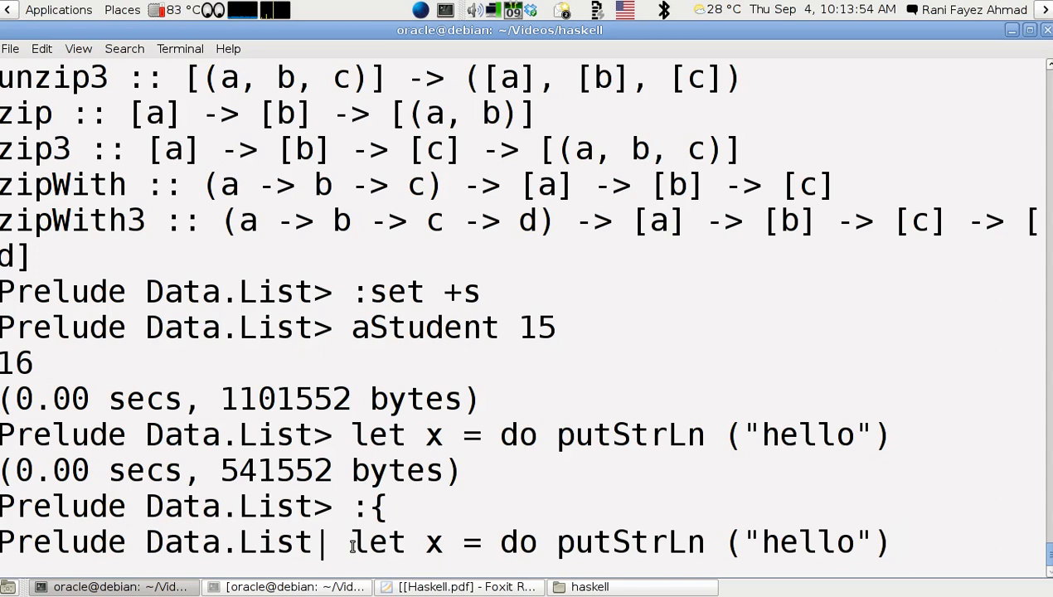
key(Return)
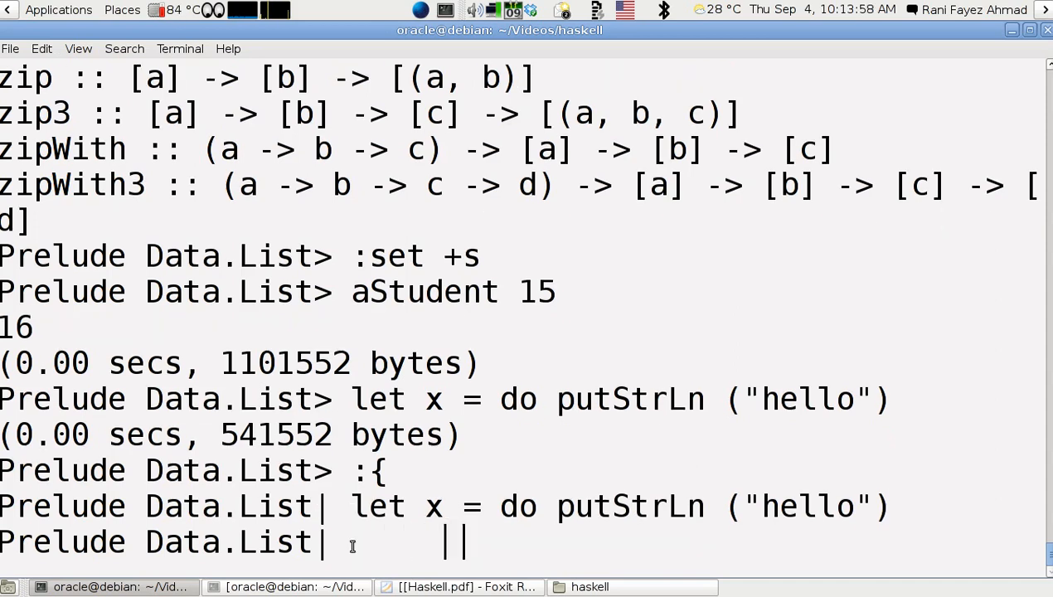
text(putStrLn )
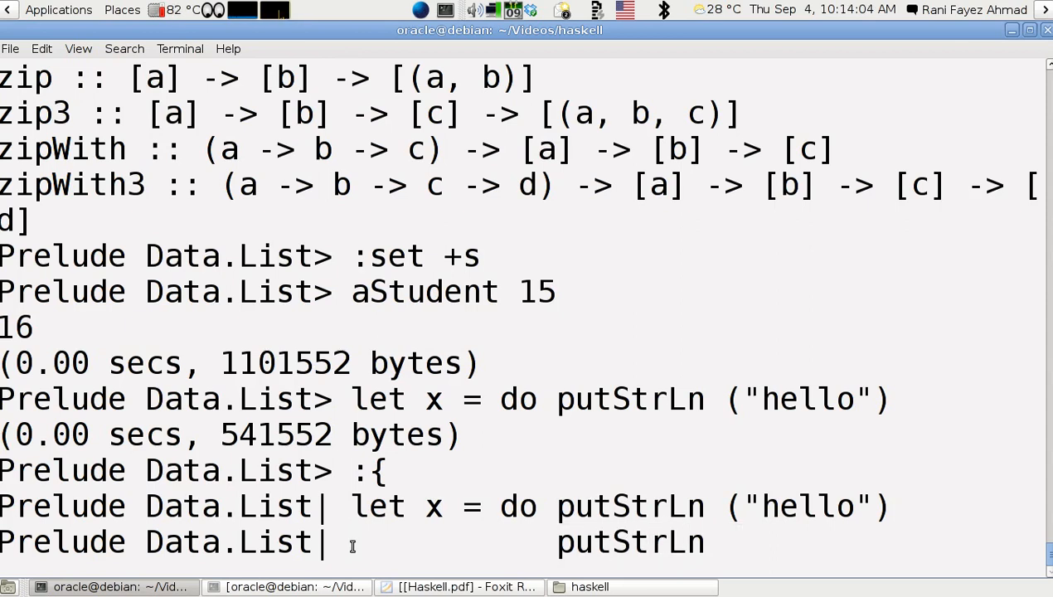
text("world")
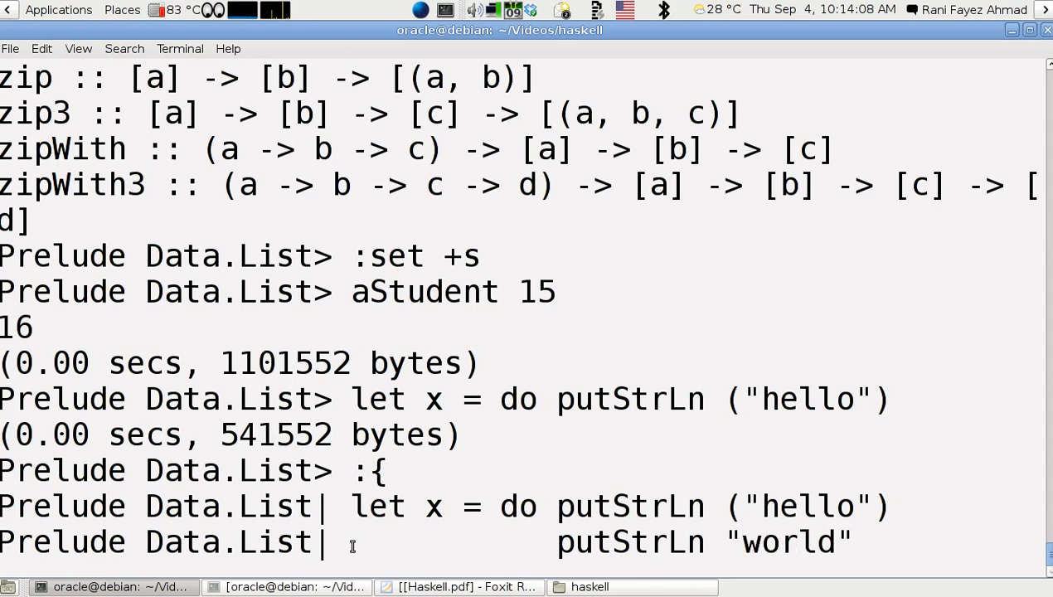
key(Return)
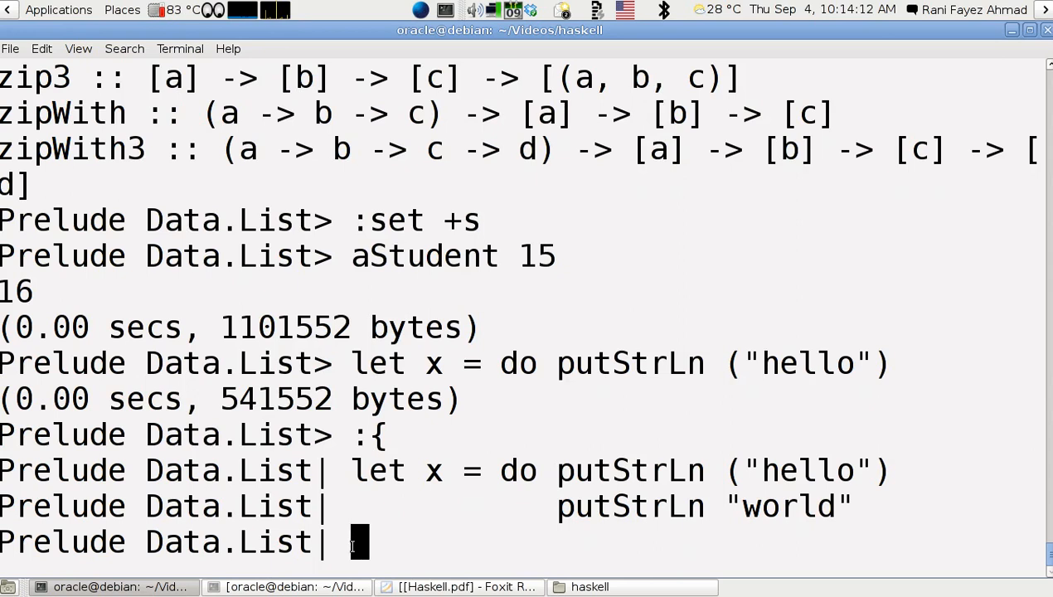
key(Up)
key(Left)
key(BackSpace)
key(BackSpace)
key(BackSpace)
key(BackSpace)
key(BackSpace)
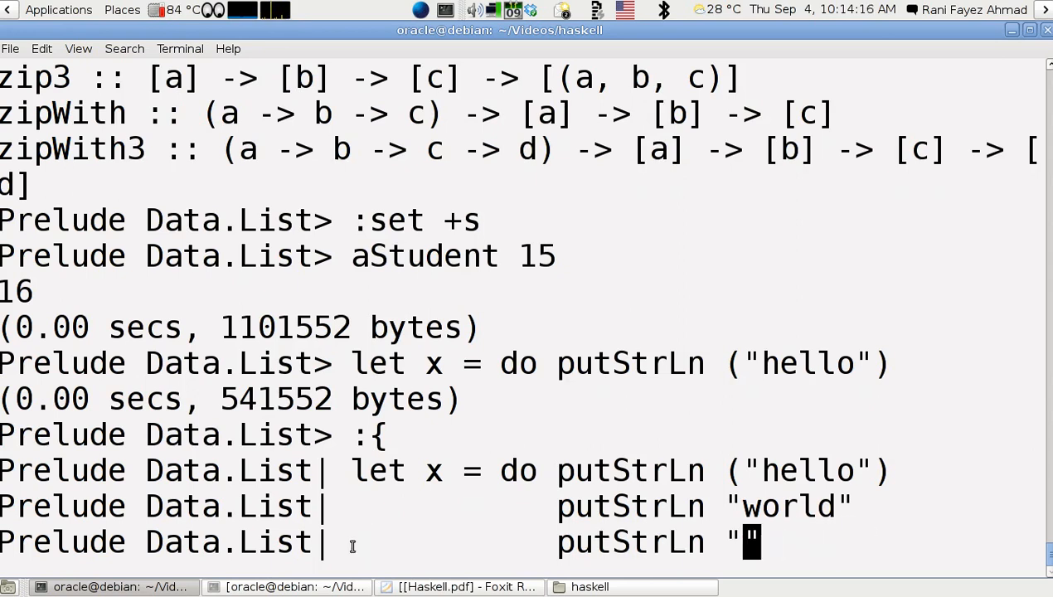
text(here)
key(Return)
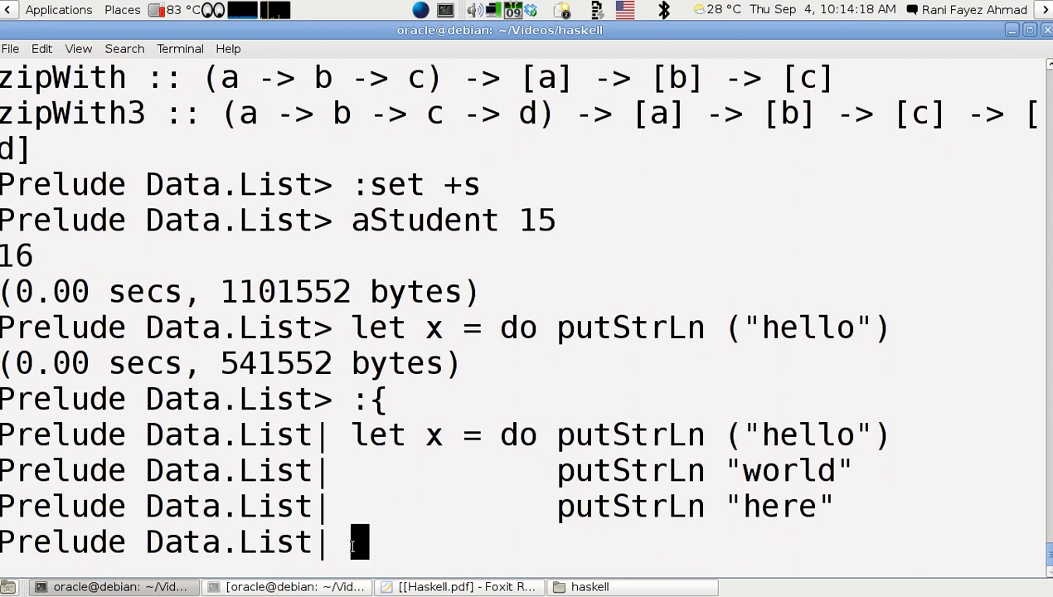
text(:)
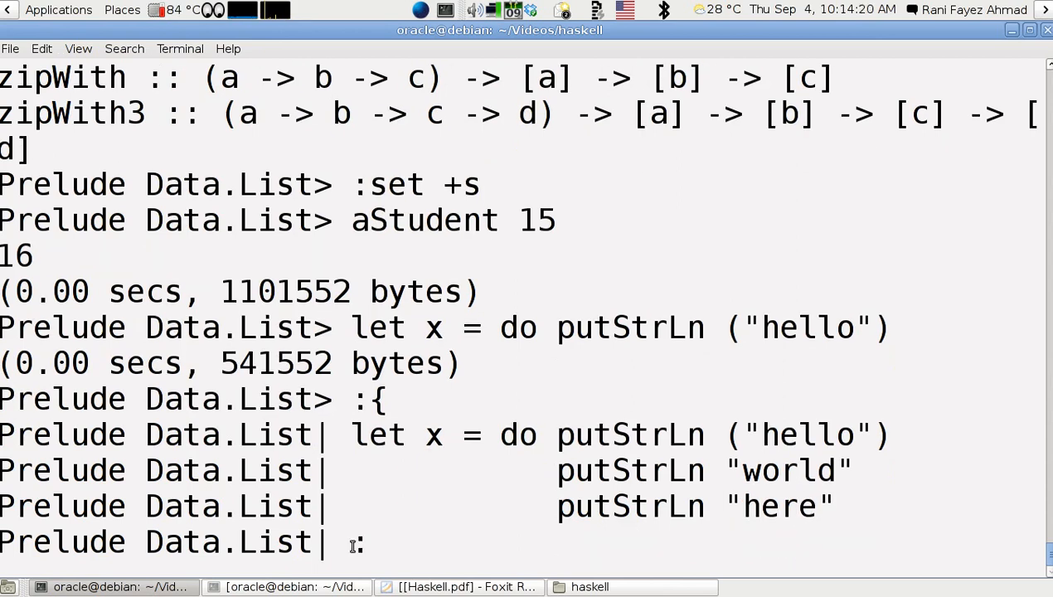
text(})
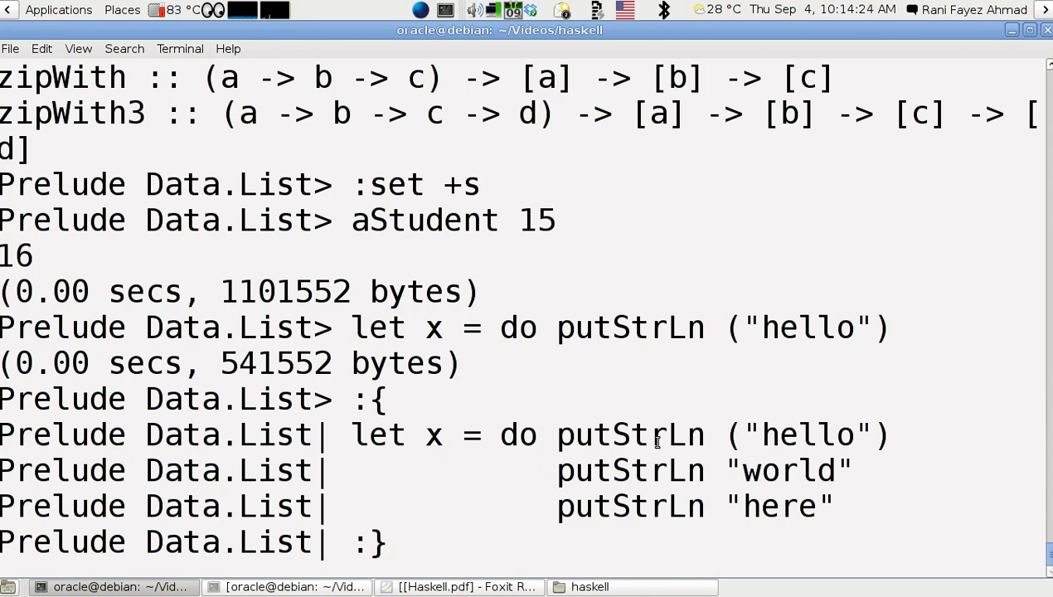
Close the block with :} and run x, printing hello, world and here.
key(Return)
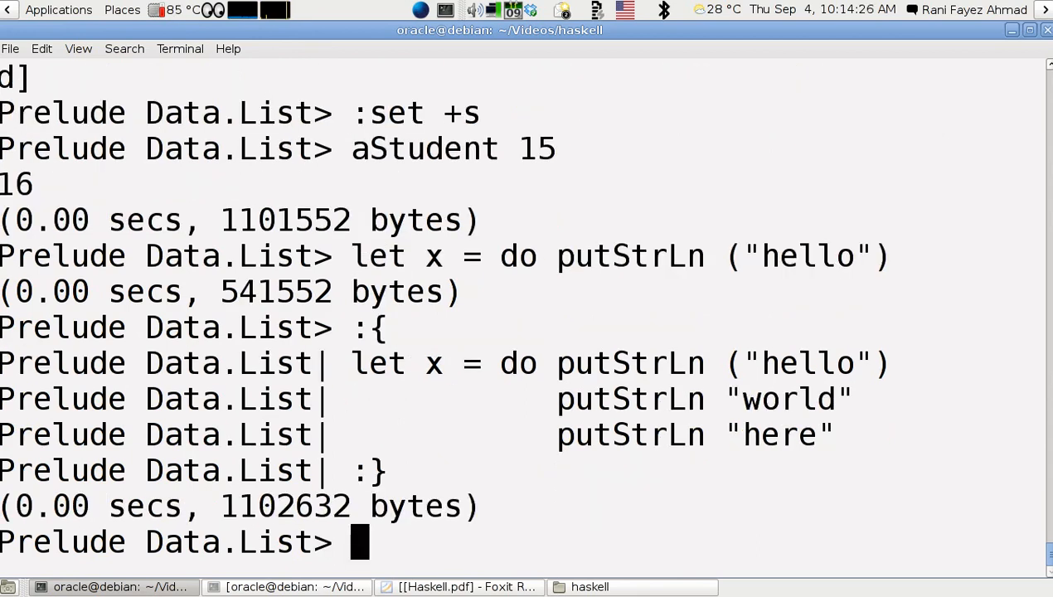
text(x)
key(Return)
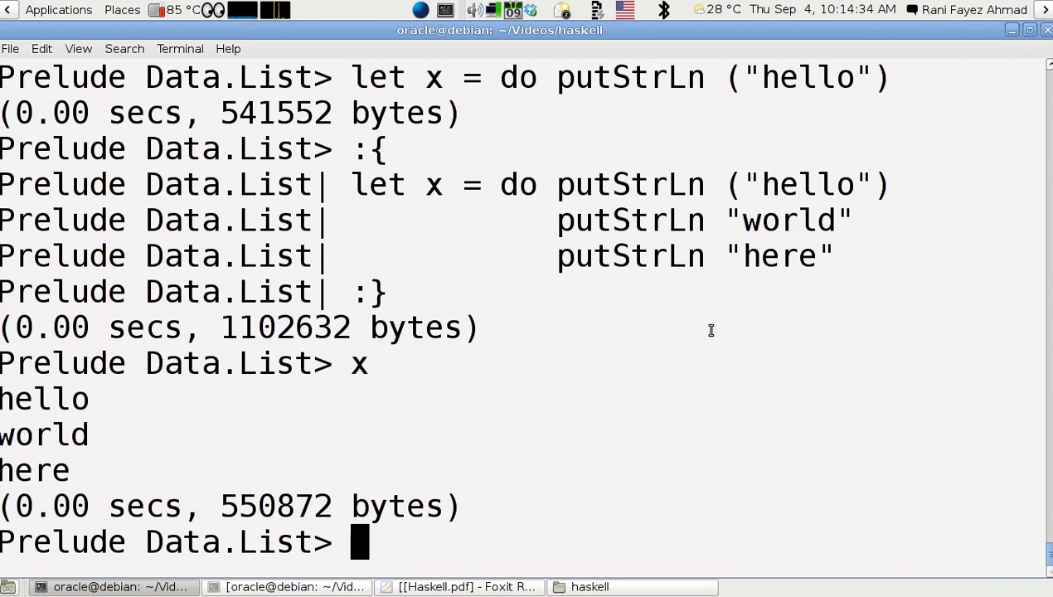
Pan the Haskell PDF to the :set +m passage on separating ghci lines with semicolons.
click(487, 590)
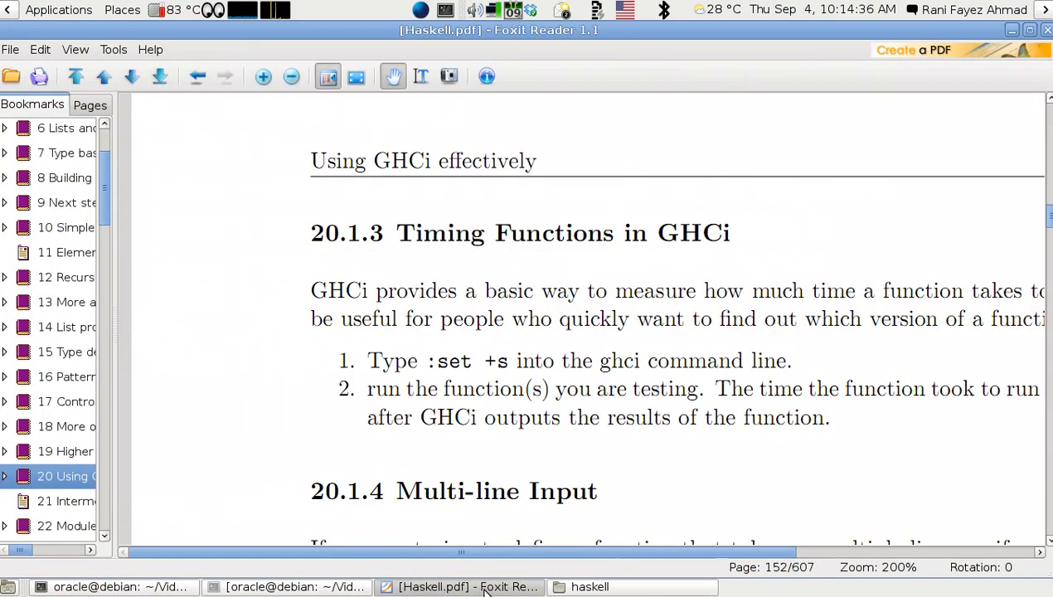
drag(506, 472, 580, 139)
scroll(531, 402, down, 5)
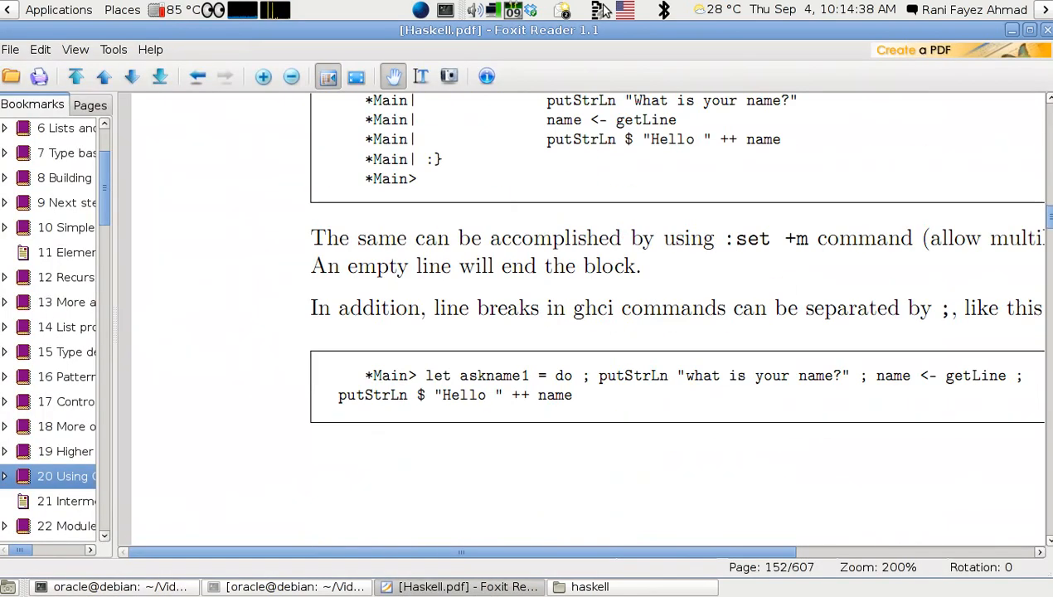
drag(555, 446, 623, 136)
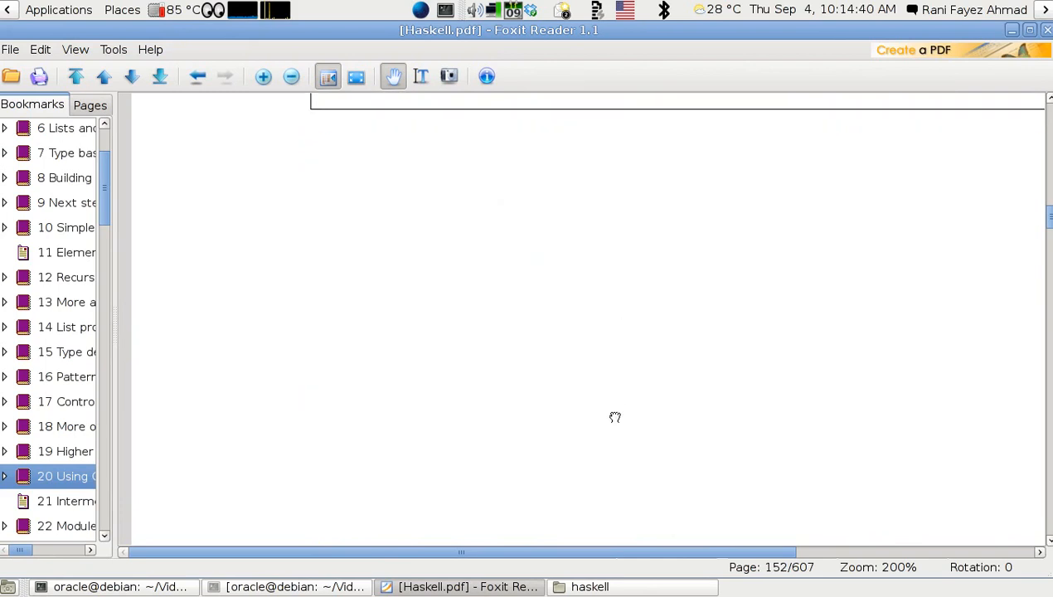
drag(614, 417, 681, 94)
mouse_move(587, 387)
mouse_down()
mouse_move(673, 94)
mouse_move(665, 472)
mouse_up()
drag(726, 307, 951, 493)
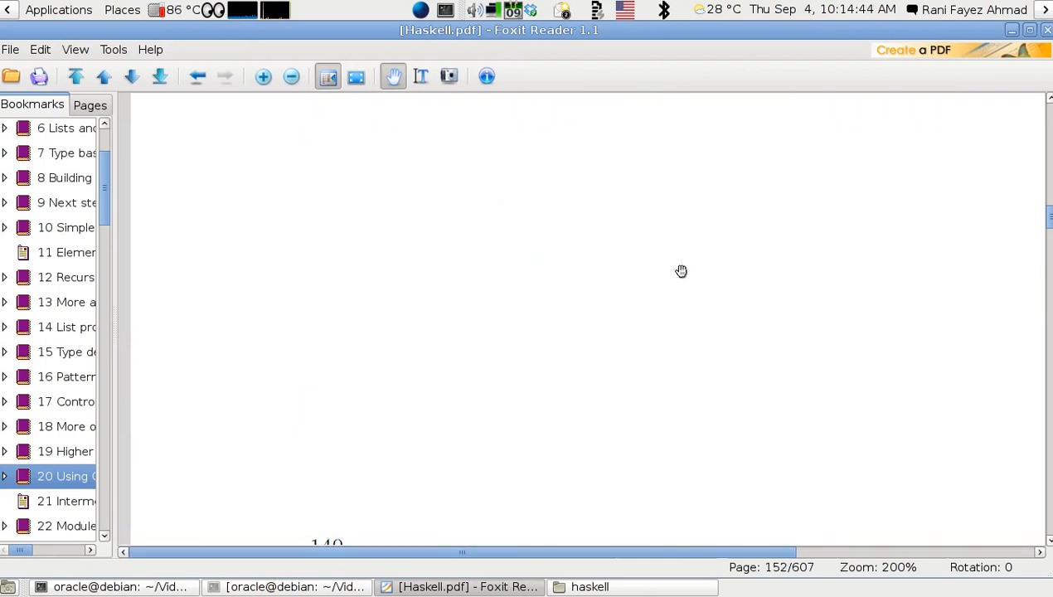
drag(680, 271, 915, 490)
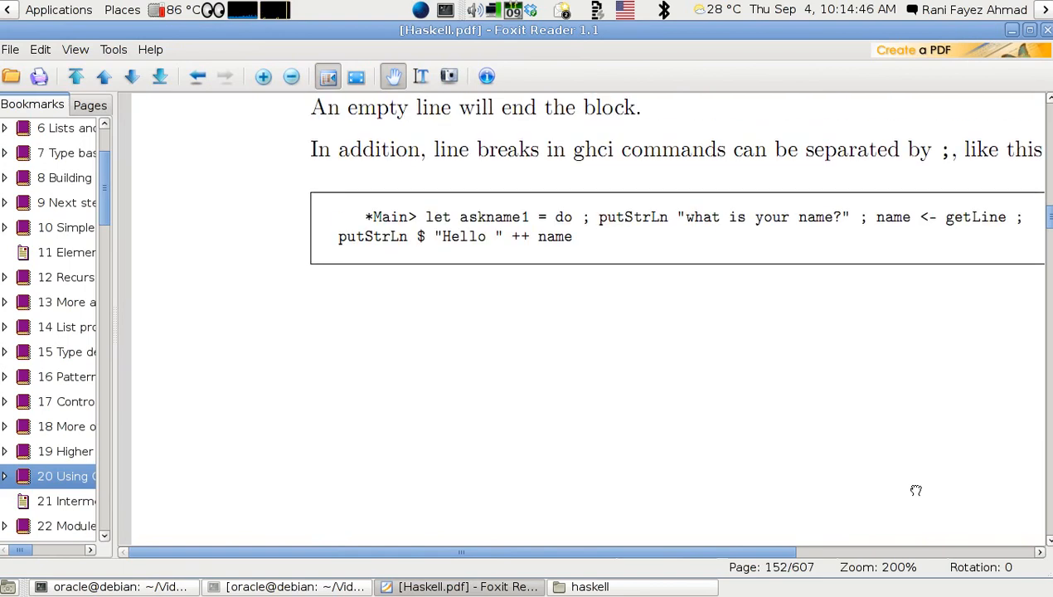